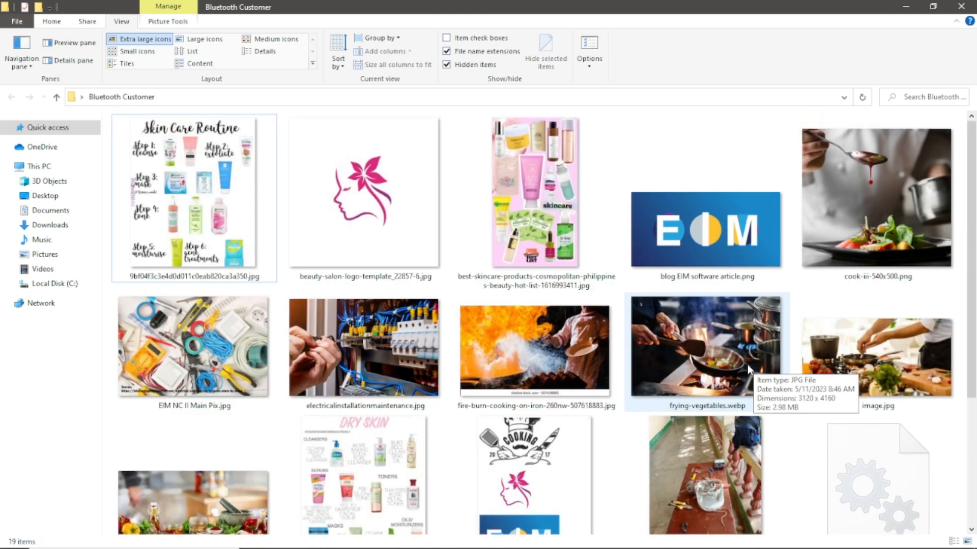
- Look through all the customer's pictures in the Bluetooth Customer folder
scroll(747, 365, "down", 1)
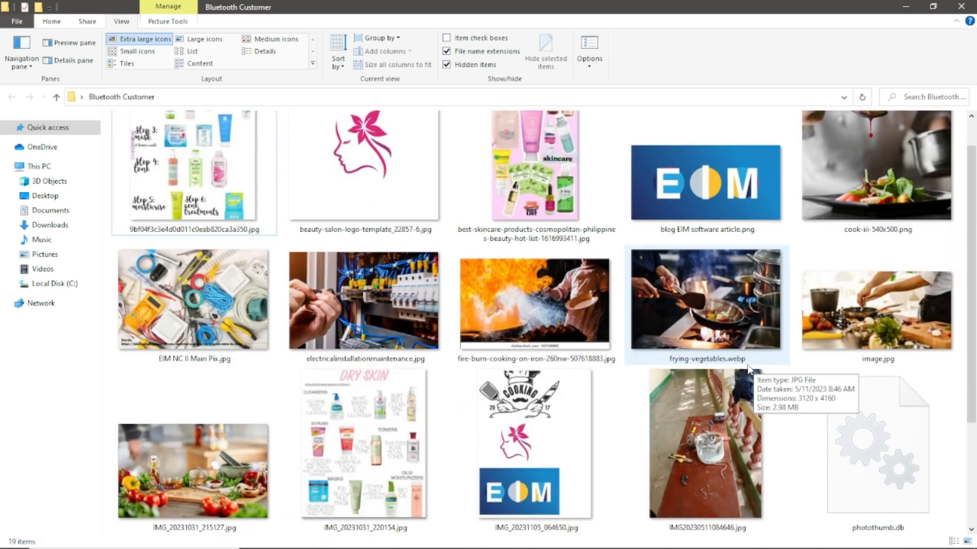
scroll(746, 365, "up", 1)
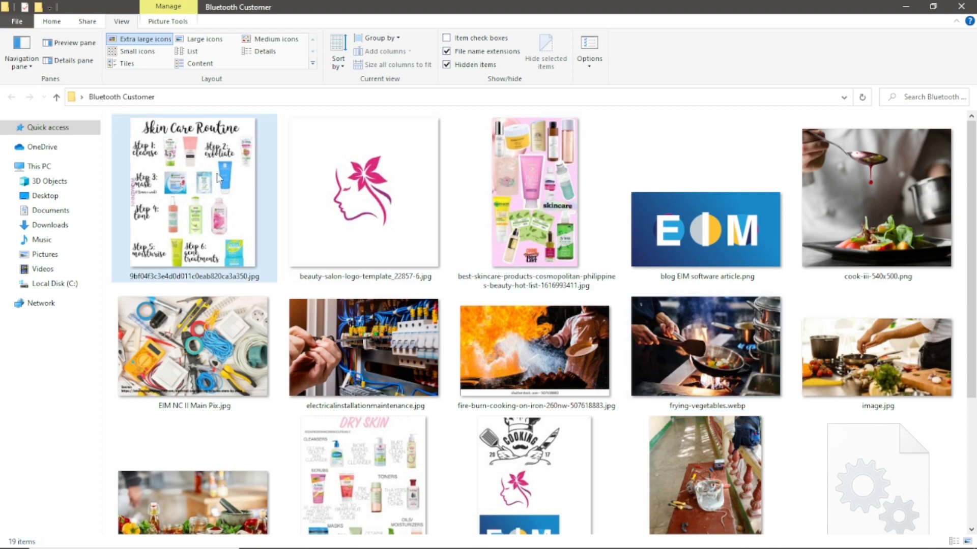
scroll(711, 235, "down", 1)
scroll(687, 283, "up", 1)
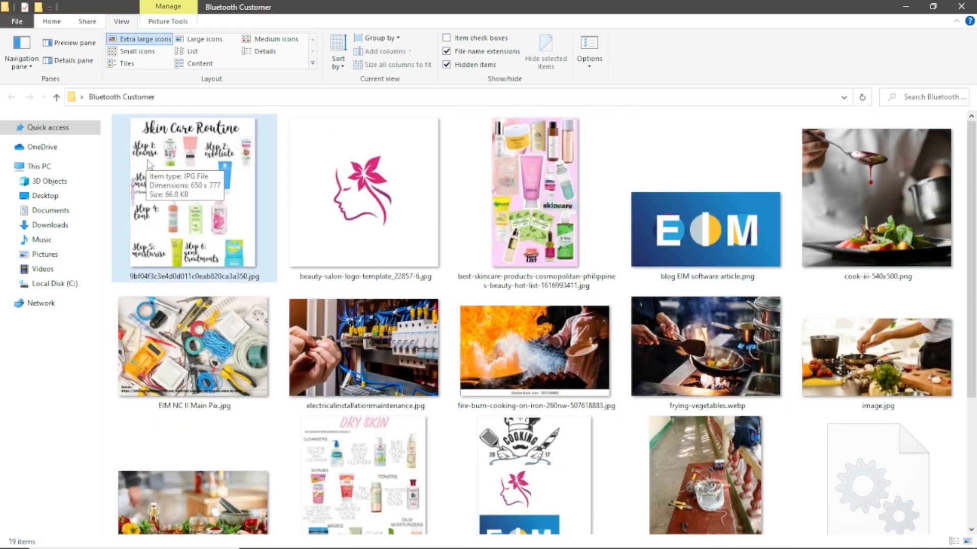
scroll(597, 370, "down", 4)
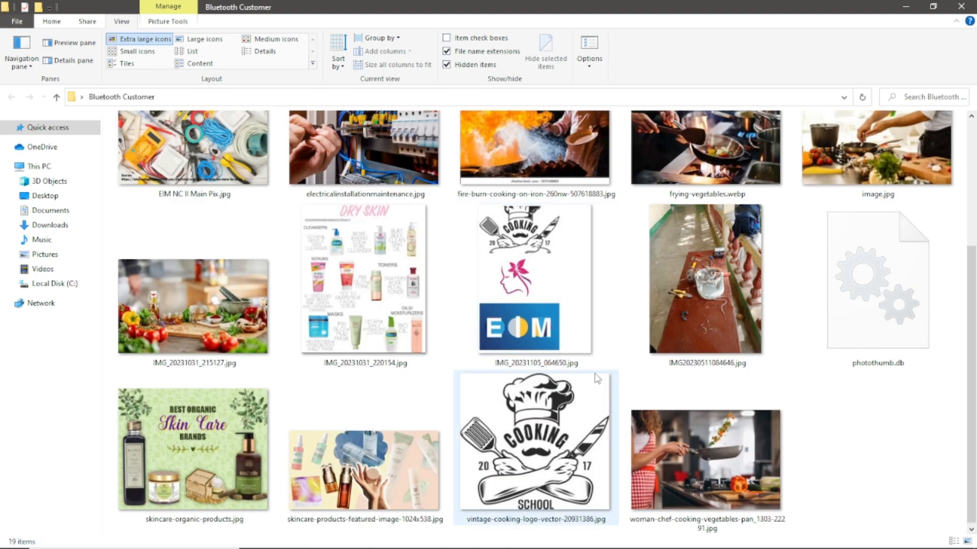
scroll(595, 375, "up", 4)
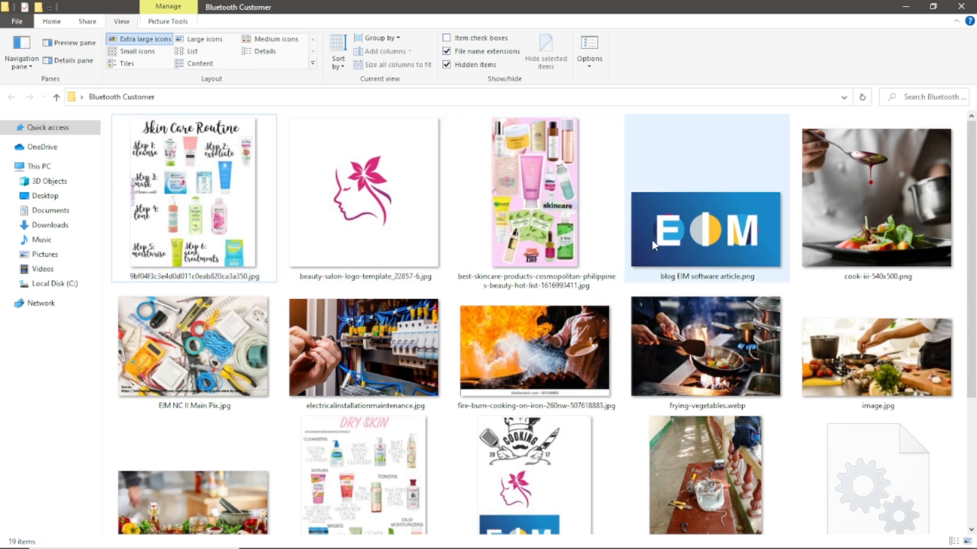
scroll(684, 288, "down", 4)
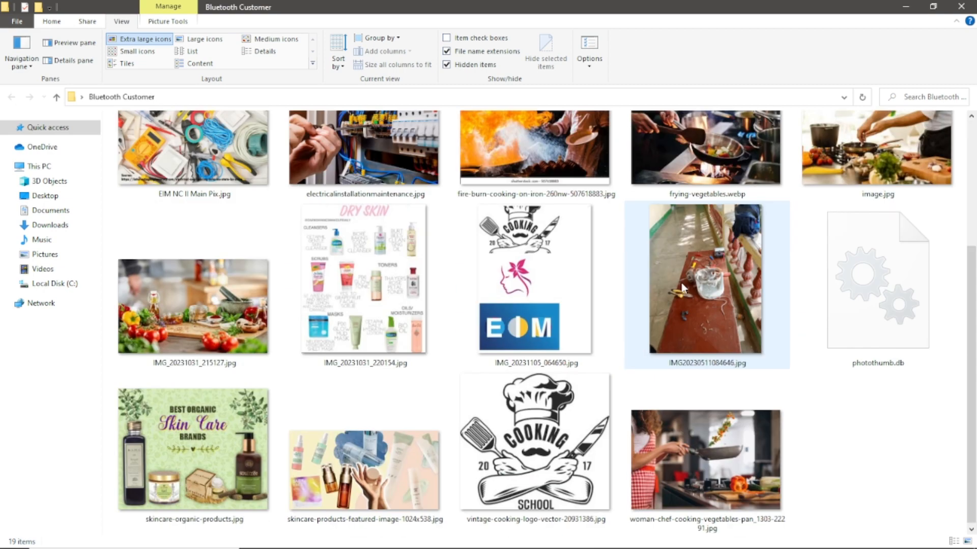
scroll(684, 289, "up", 4)
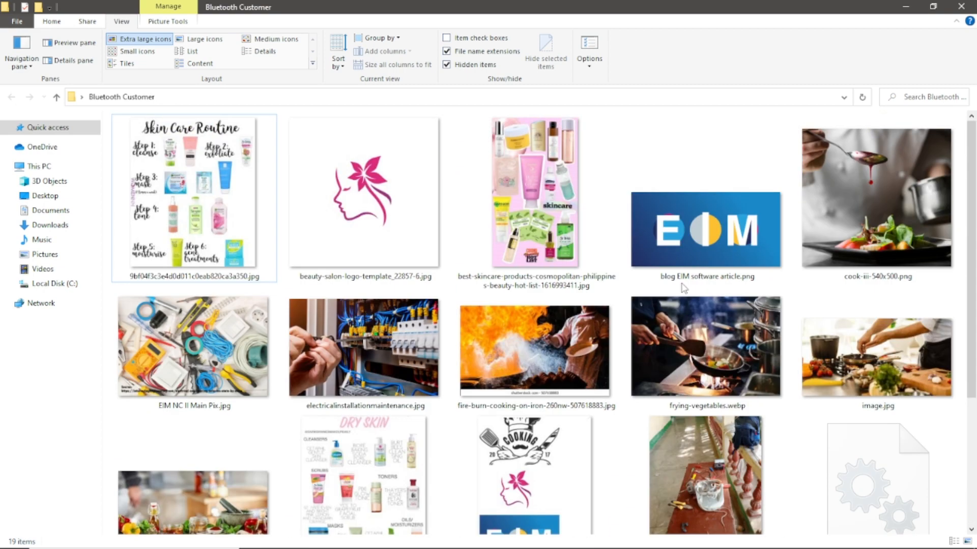
mouse_move(480, 313)
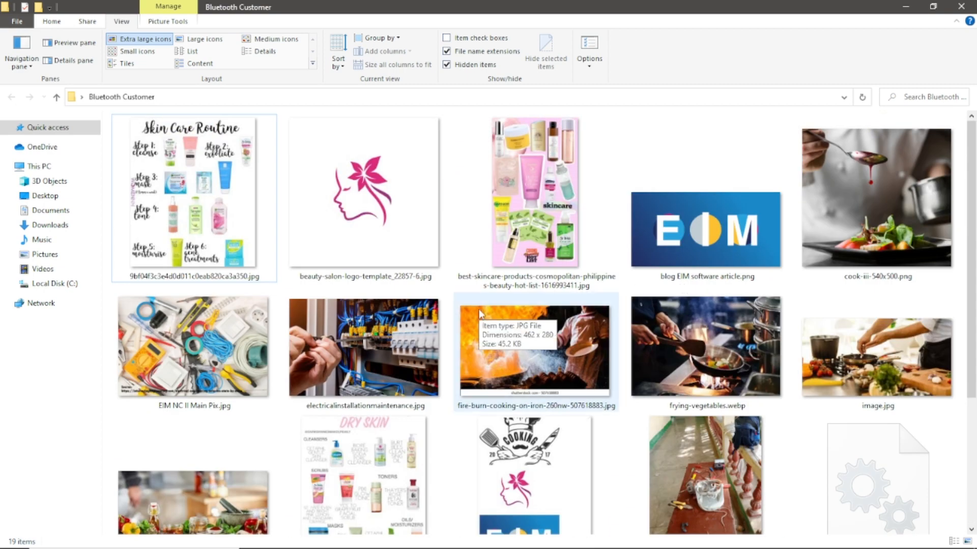
scroll(507, 297, "down", 1)
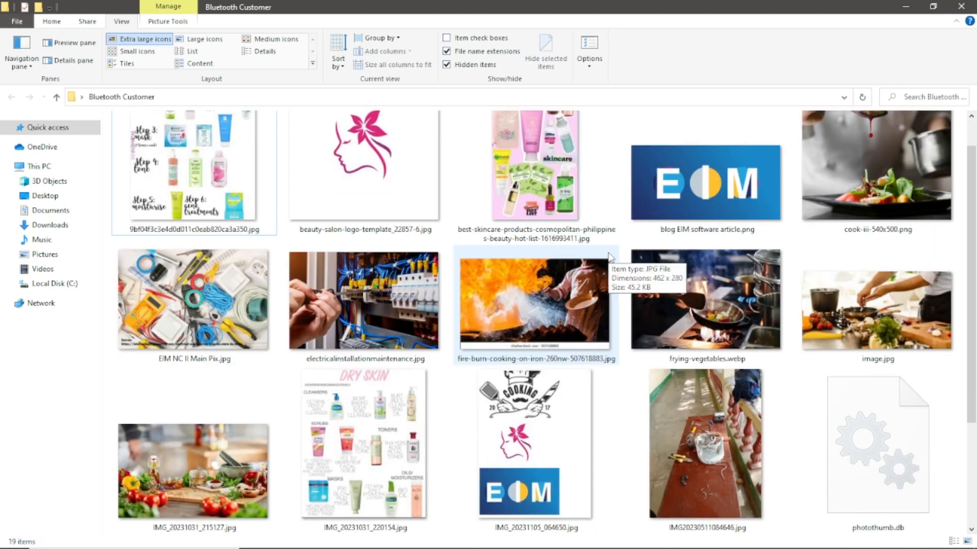
scroll(610, 262, "up", 1)
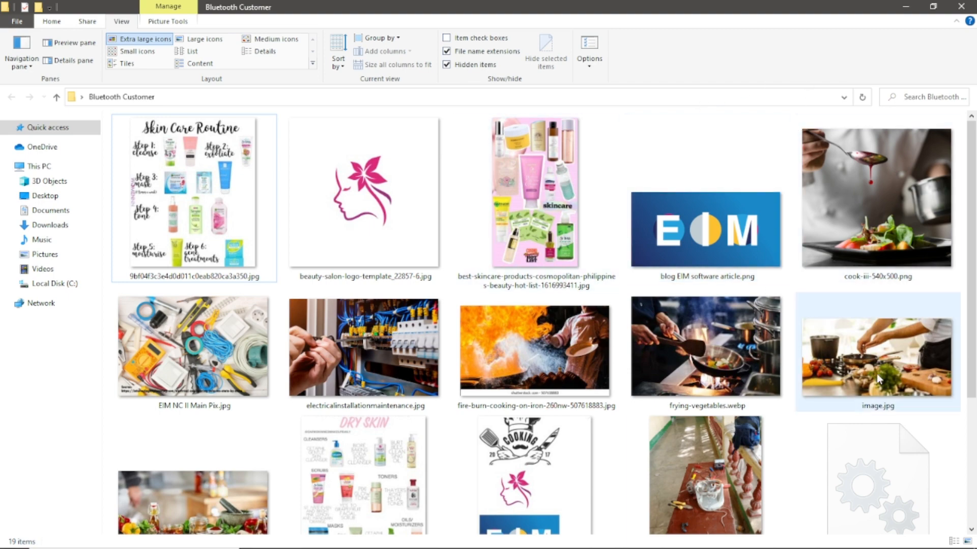
scroll(774, 364, "down", 3)
scroll(786, 402, "up", 3)
left_click(169, 227)
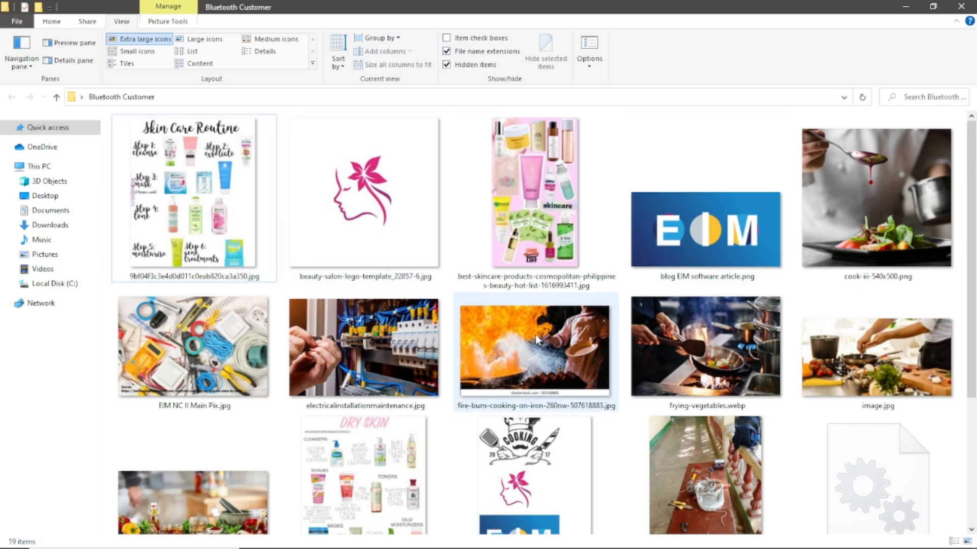
scroll(525, 336, "down", 1)
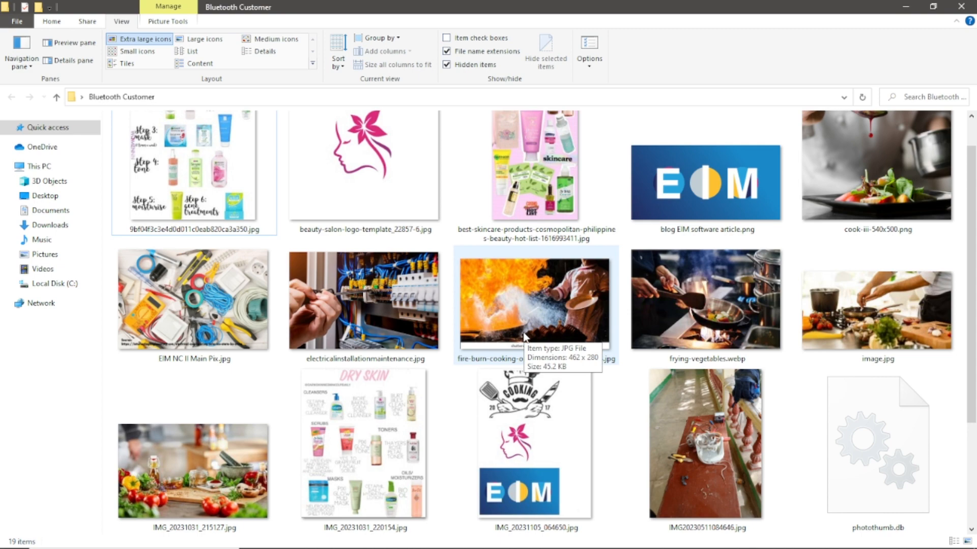
scroll(525, 336, "down", 3)
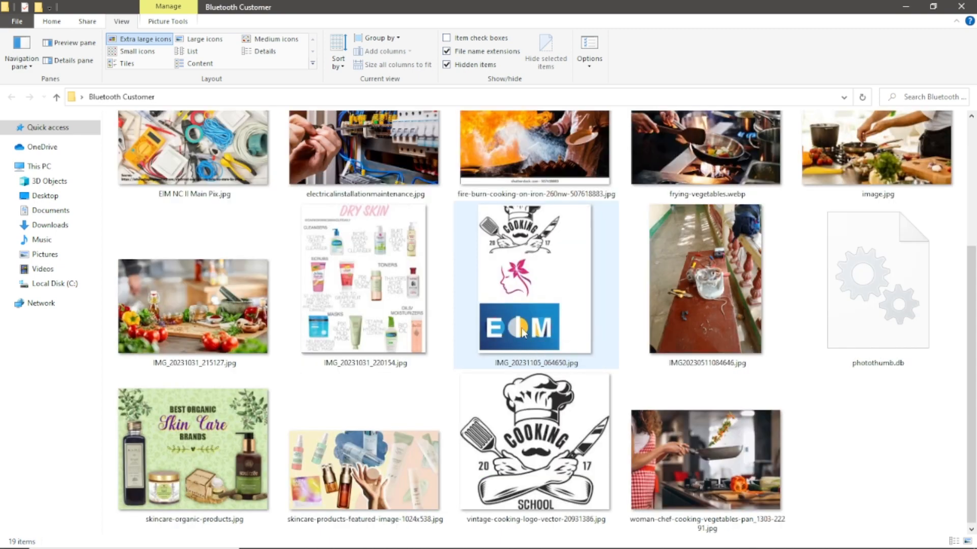
scroll(533, 338, "up", 4)
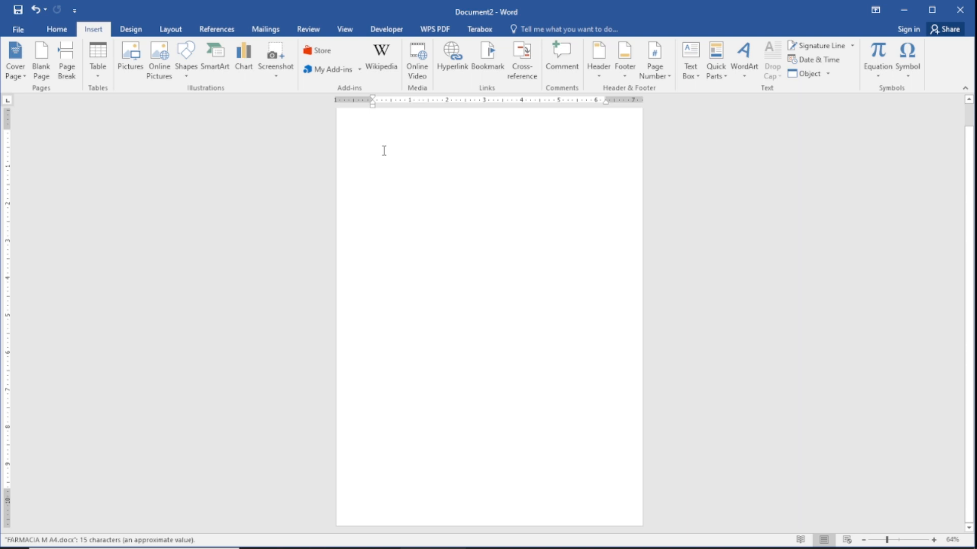
- In the blank Word document, insert the picture 9bf04f3c3e4d0d011c0eab820ca3a350.jpg and stretch it vertically to about 9.7 inches high
left_click(132, 57)
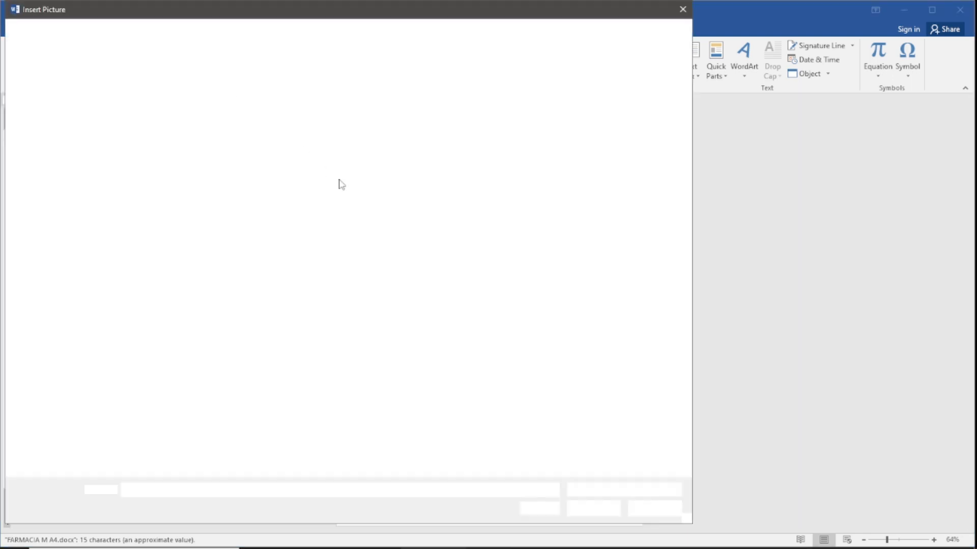
left_click(153, 115)
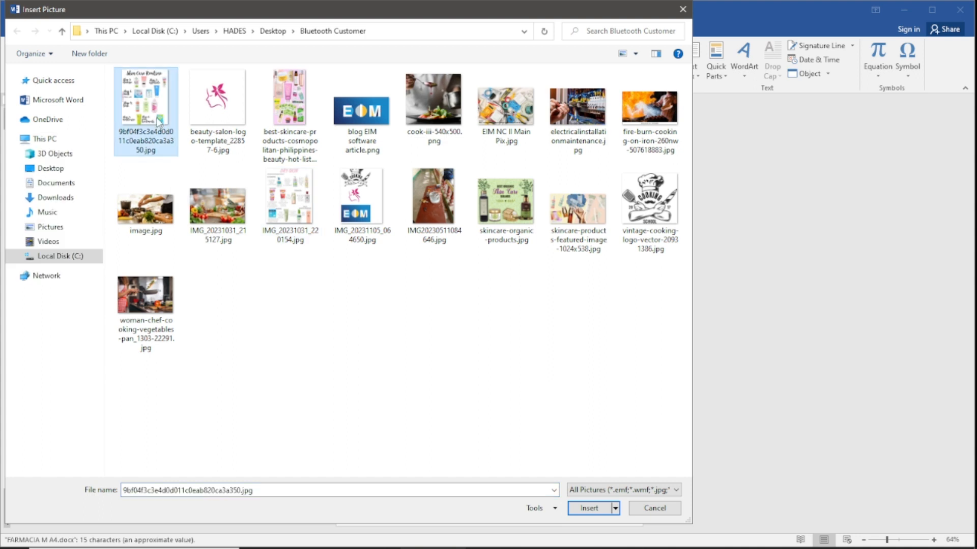
left_click(586, 508)
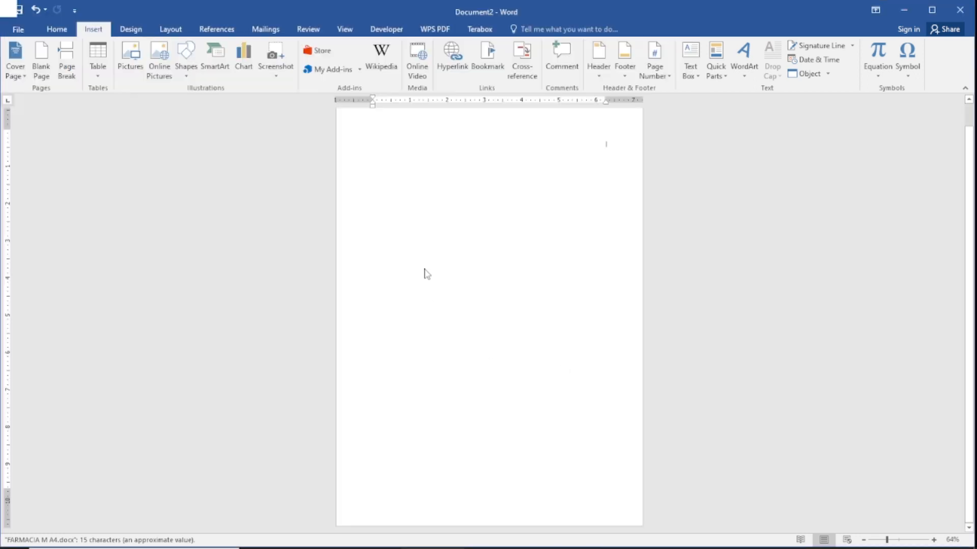
left_click_drag(491, 436, 490, 486)
left_click_drag(490, 140, 489, 124)
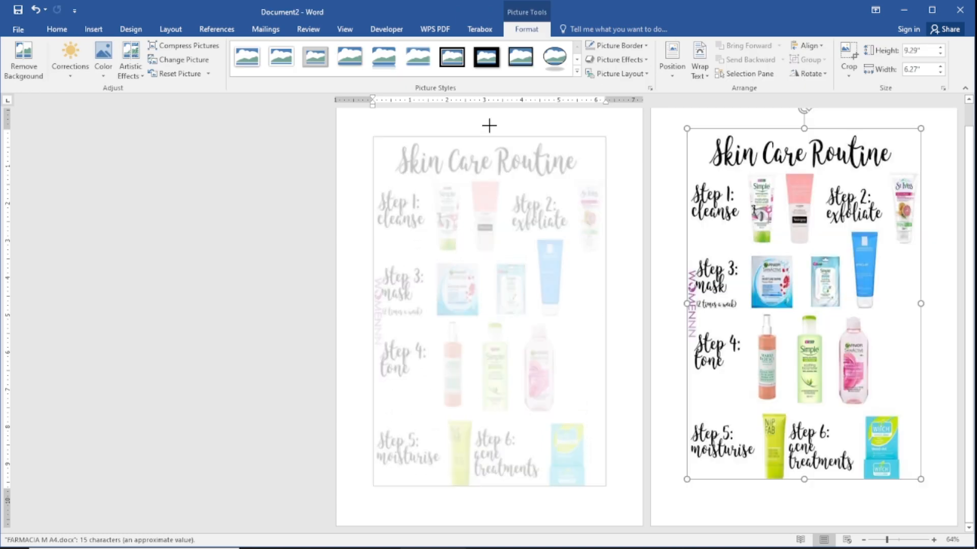
- Give the skin care picture a text-wrapped position and stretch it on all four sides to about 7.28 by 10.92 inches
left_click(672, 59)
left_click(709, 198)
left_click_drag(763, 309, 782, 309)
left_click_drag(525, 308, 511, 309)
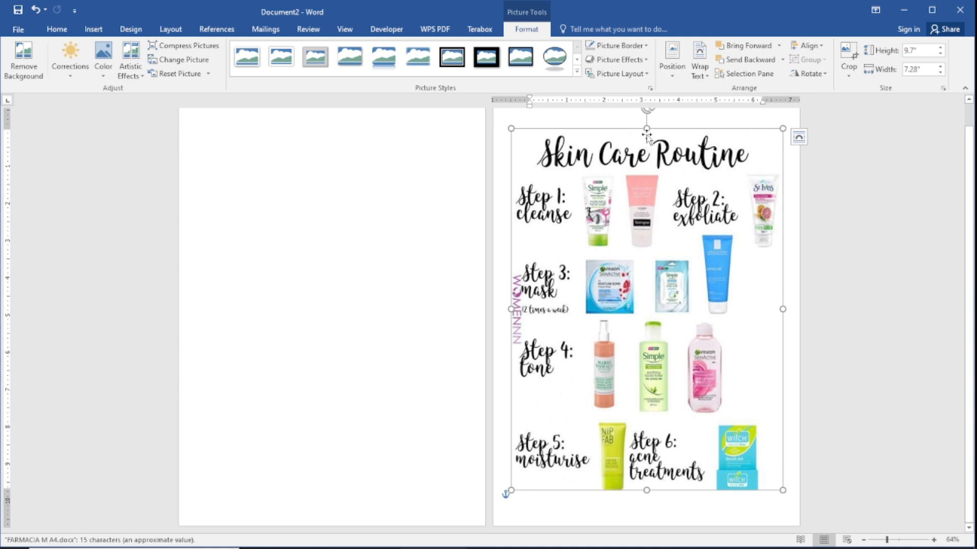
left_click_drag(646, 128, 646, 120)
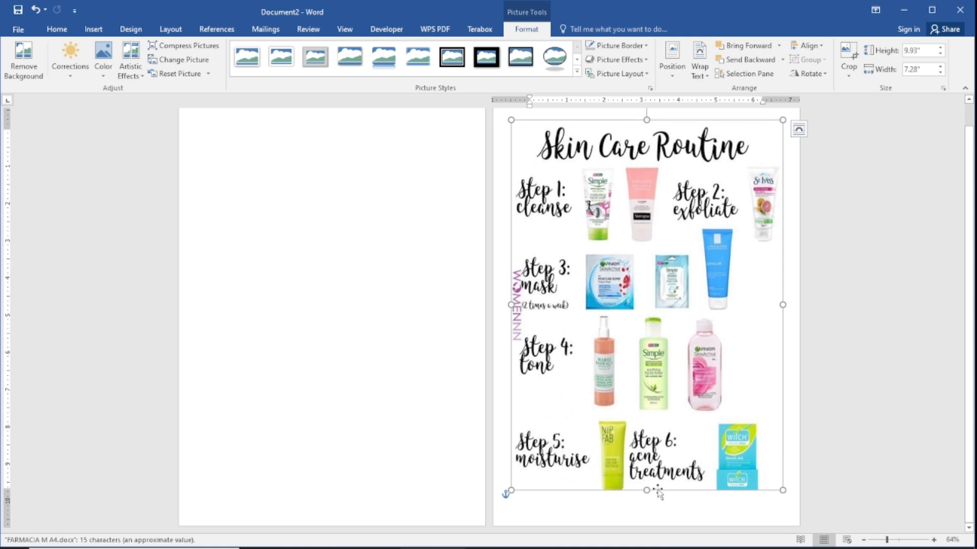
left_click_drag(646, 491, 647, 515)
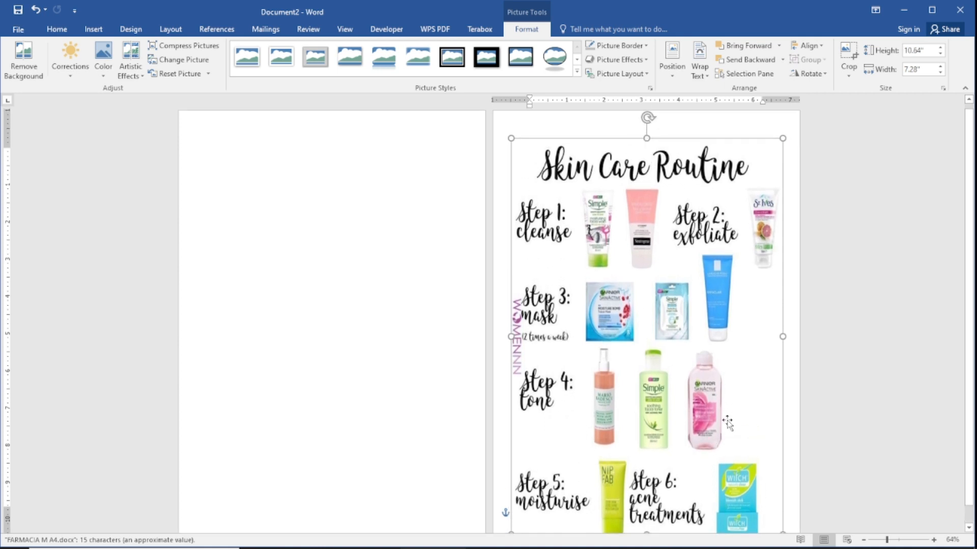
left_click_drag(646, 137, 647, 128)
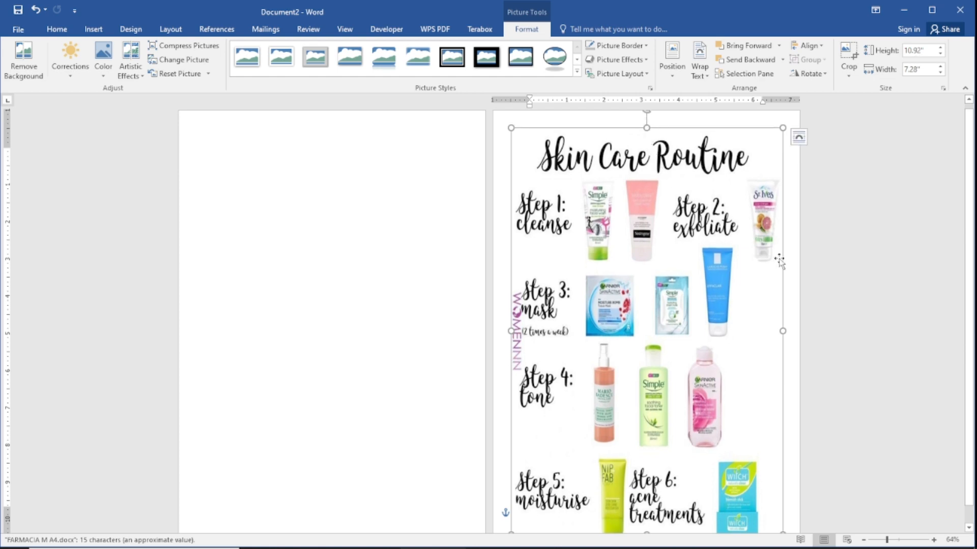
- Deselect the skin care picture and place the cursor on the blank first page
left_click(817, 291)
left_click(718, 243)
left_click(867, 308)
left_click(696, 251)
left_click(818, 270)
left_click(728, 295)
left_click(189, 186)
left_click(310, 145)
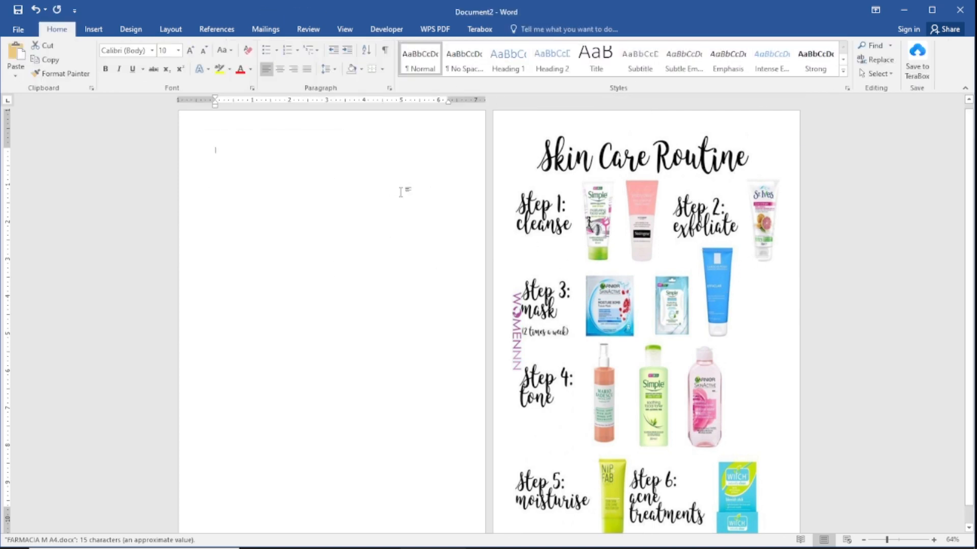
left_click(93, 29)
left_click(131, 64)
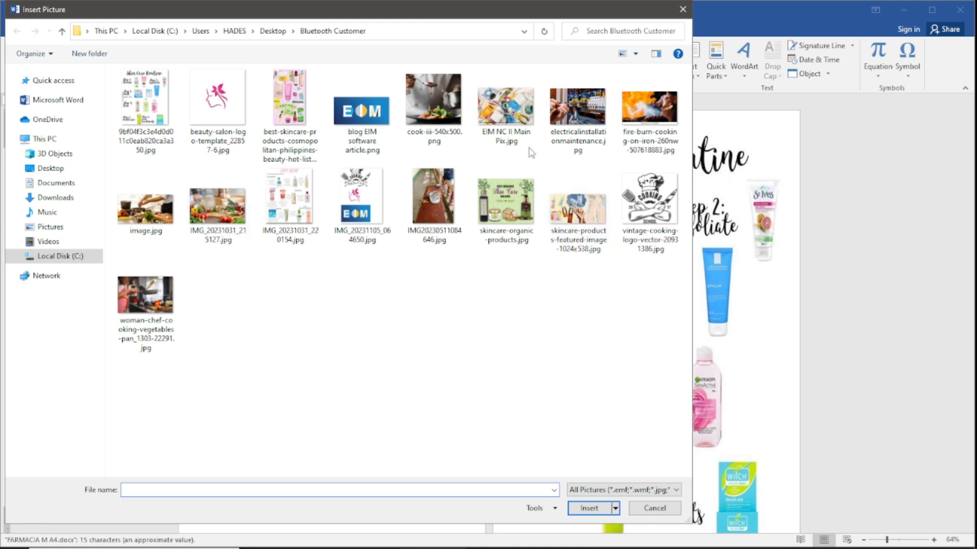
left_click(683, 9)
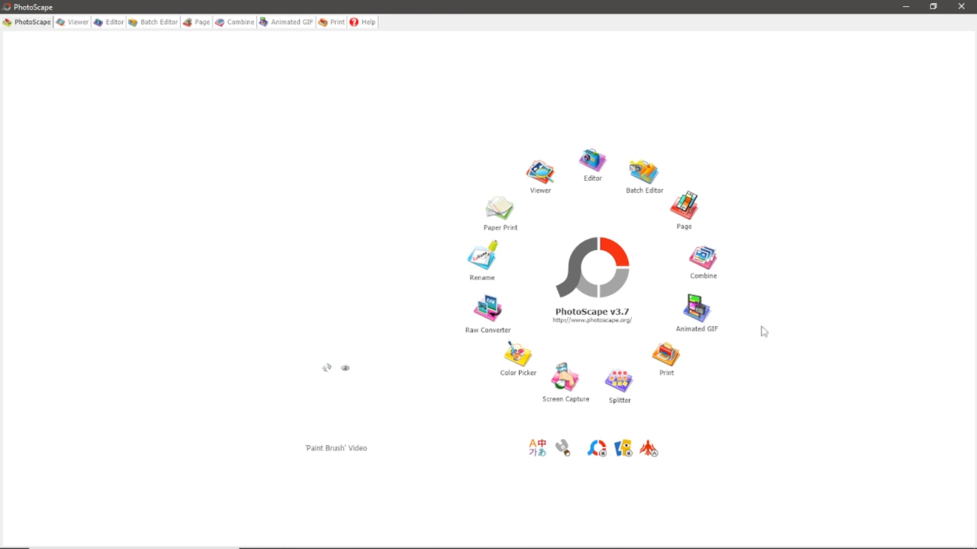
- Switch to PhotoScape, open its Print tool, view the Portrait Shot Print layout and return to Thumbnail Print
left_click(665, 362)
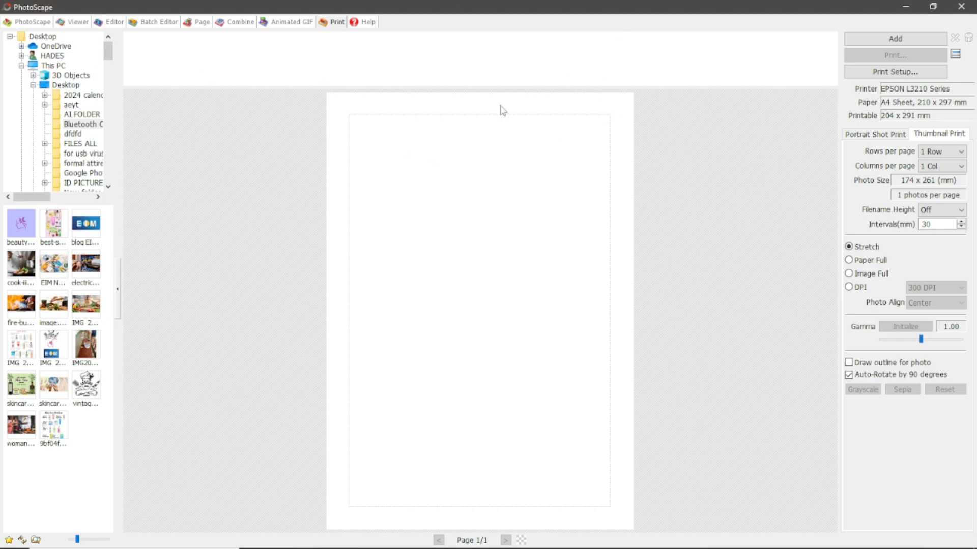
left_click(888, 137)
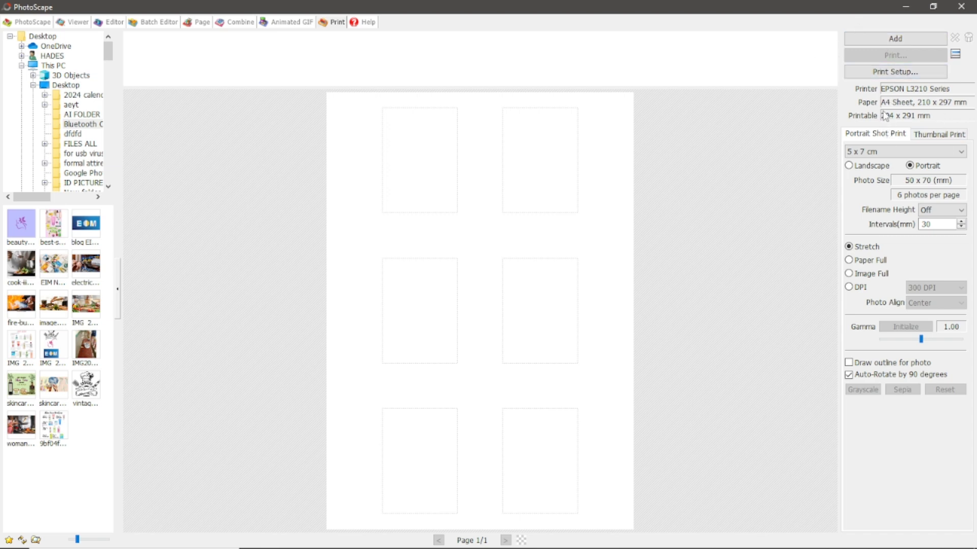
left_click(954, 136)
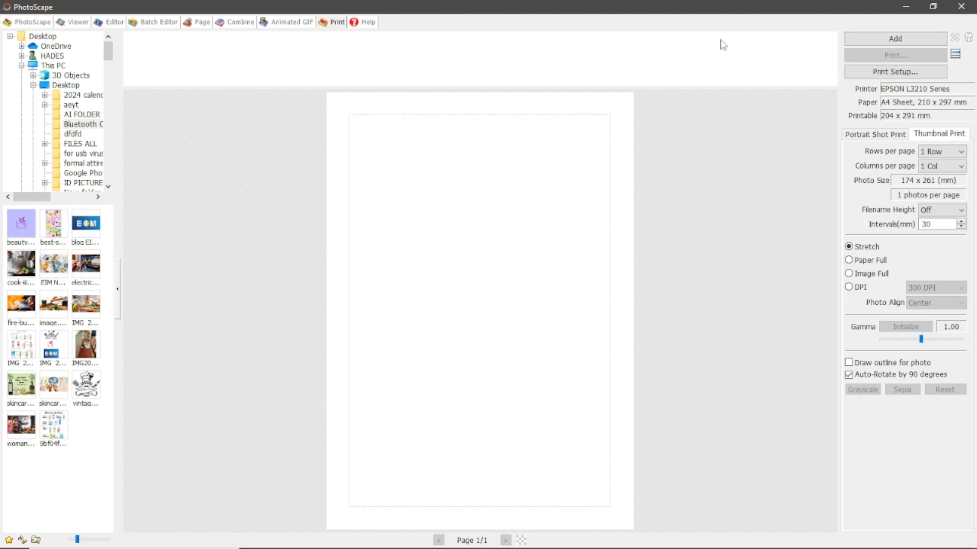
- Add all the pictures from the Bluetooth Customer folder to the print layout, one copy each
left_click(887, 40)
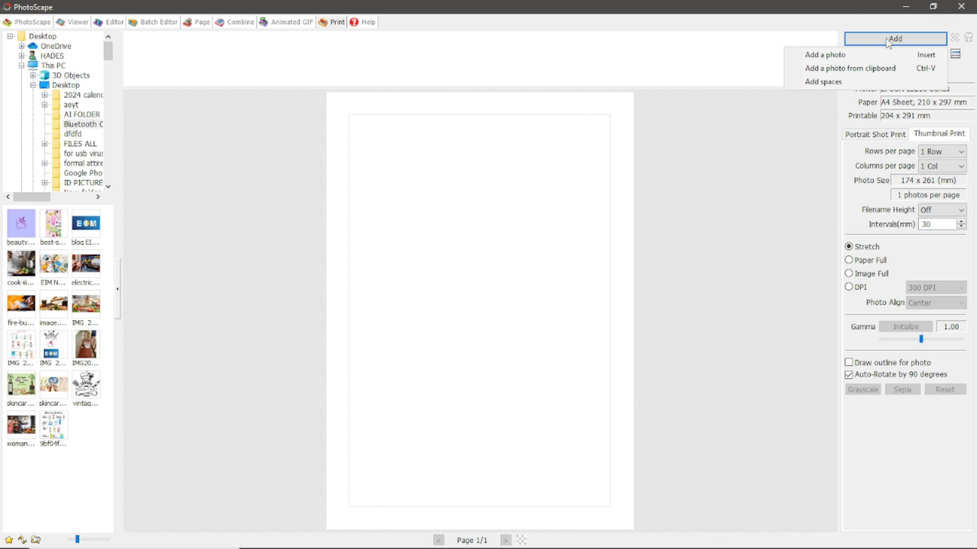
left_click(864, 54)
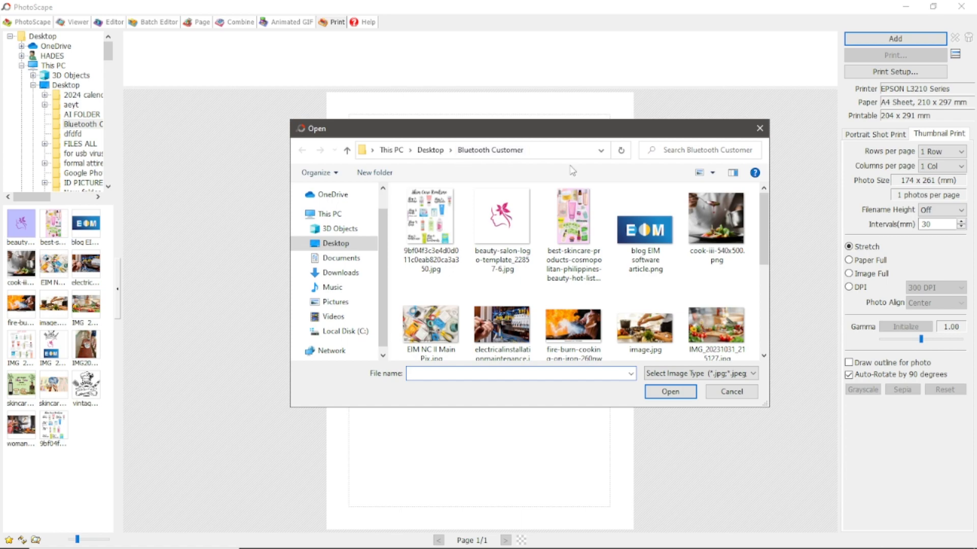
mouse_move(766, 212)
left_mouse_down()
mouse_move(764, 255)
mouse_move(748, 207)
left_mouse_up()
left_click(441, 227)
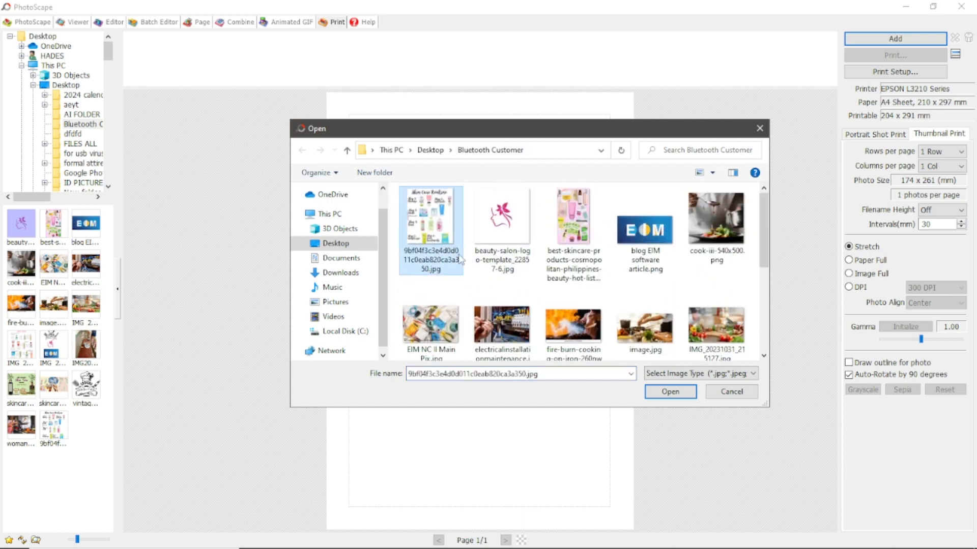
key("ctrl+a")
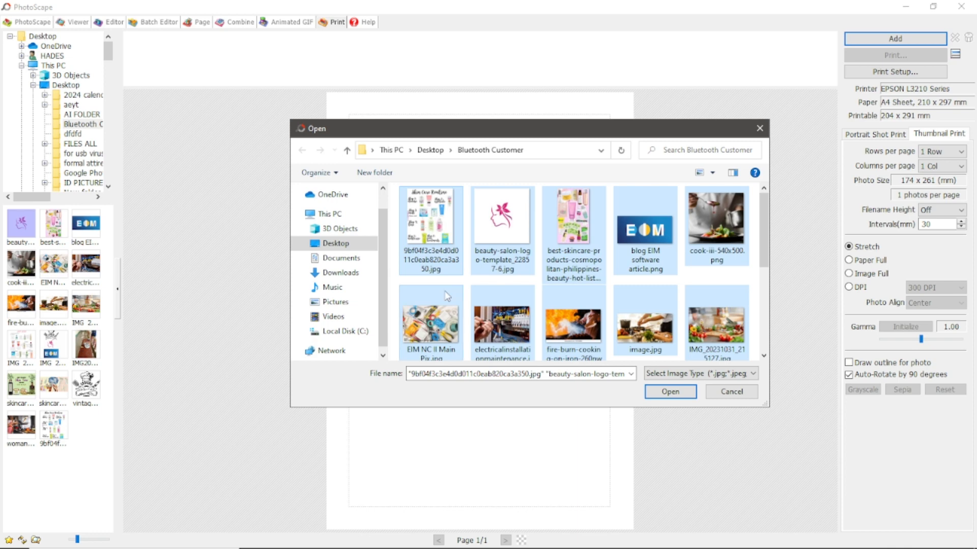
left_click(670, 392)
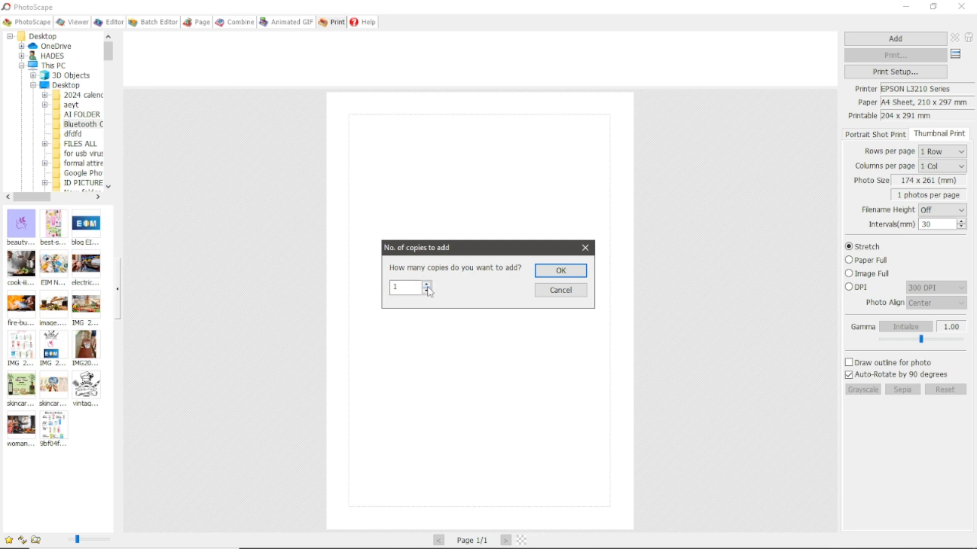
left_click(559, 272)
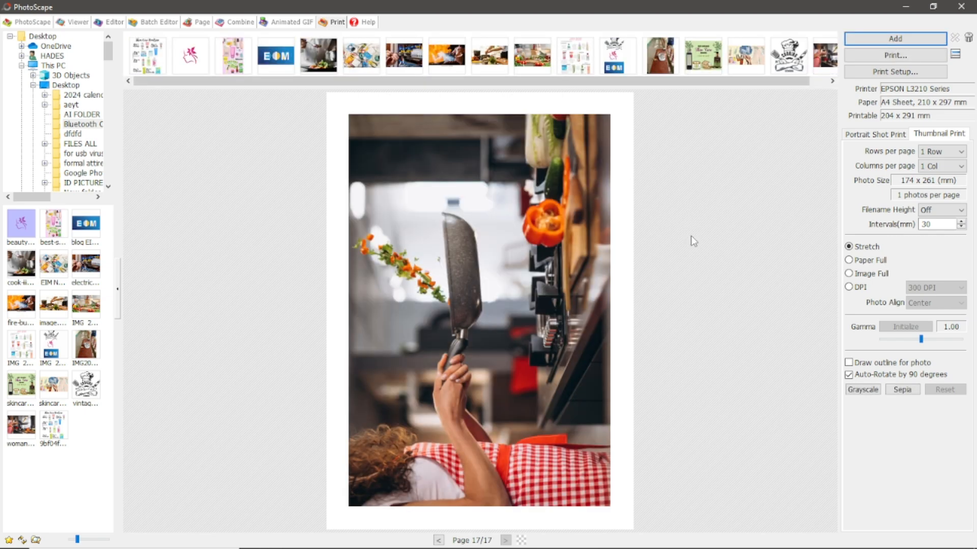
- Preview several of the added pictures on the print page, ending with the electrical wiring photo
left_click(309, 60)
left_click(367, 68)
left_click(392, 70)
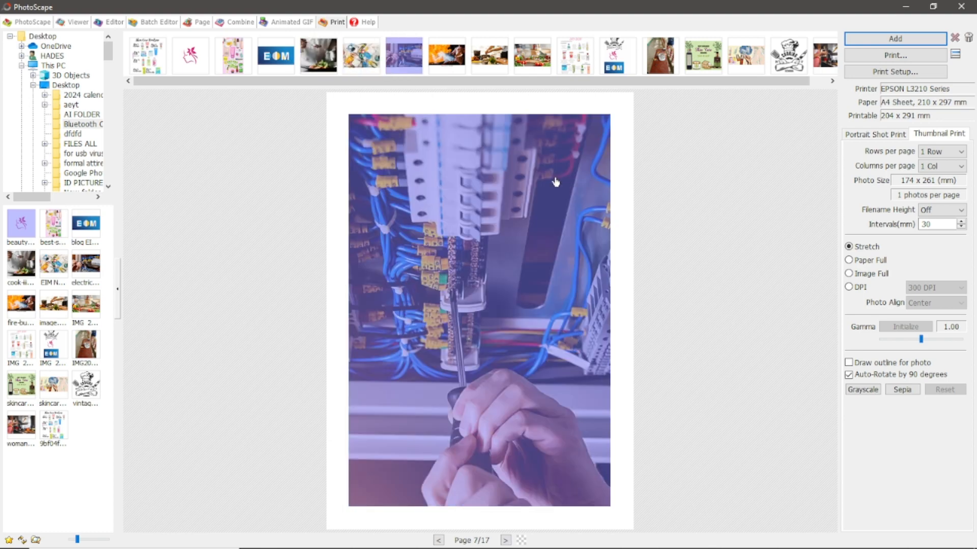
- Preview more pictures in the print layout, including the food, Dry Skin and logo pages, ending with the deselected skincare collage on page 3
left_click(446, 62)
left_click(501, 60)
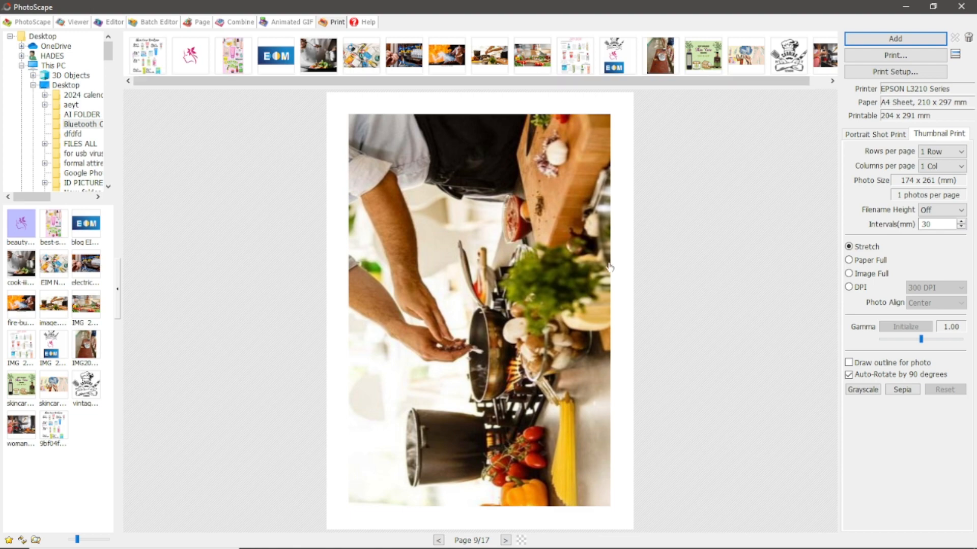
left_click(585, 60)
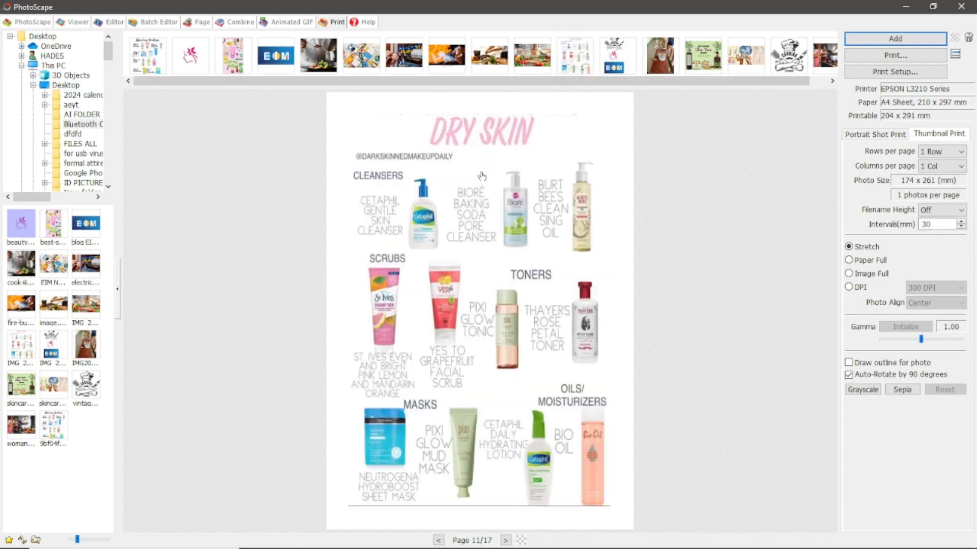
left_click(629, 56)
left_click(642, 263)
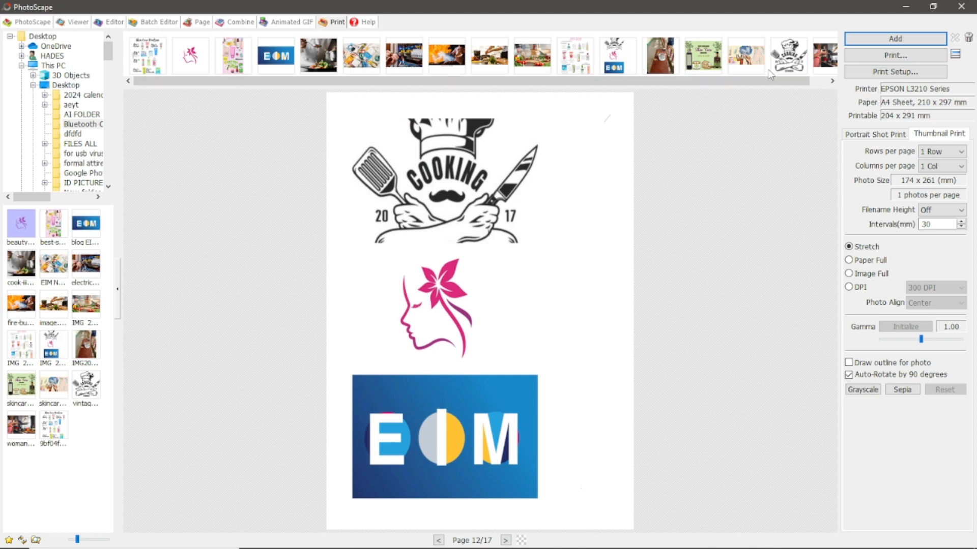
left_click(237, 62)
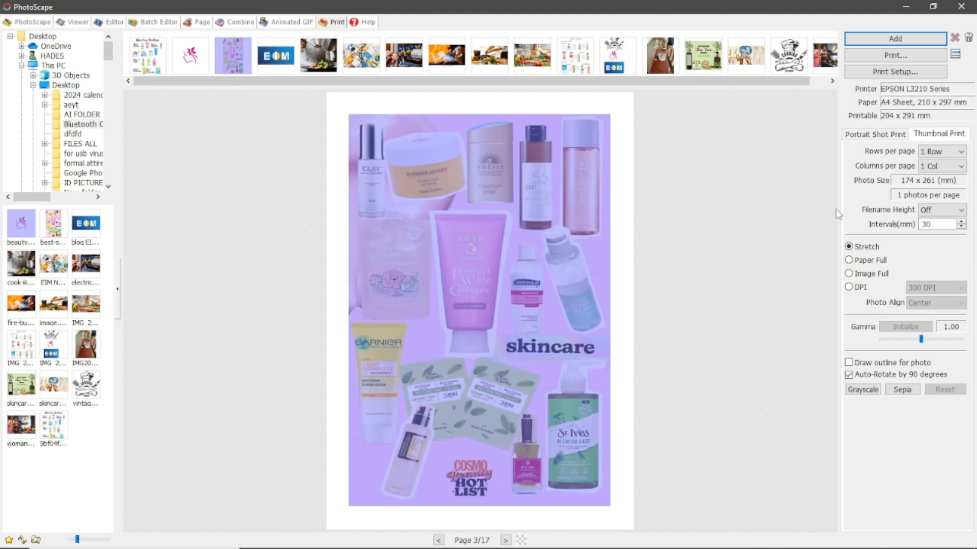
left_click(693, 202)
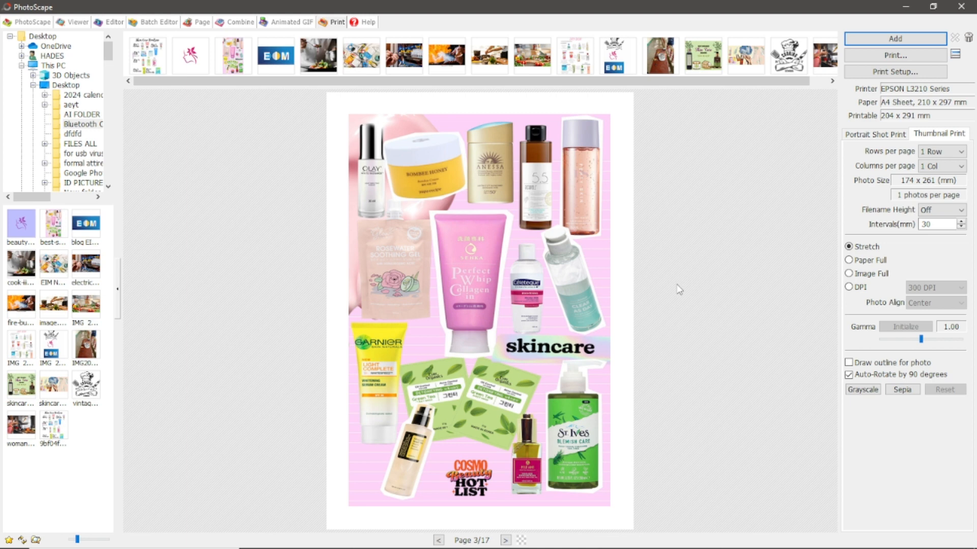
left_click(493, 209)
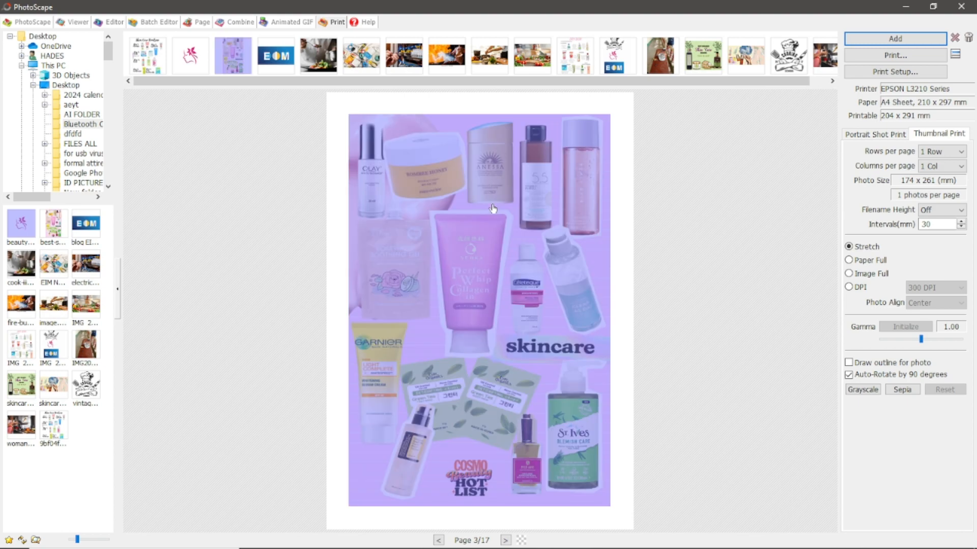
left_click(695, 264)
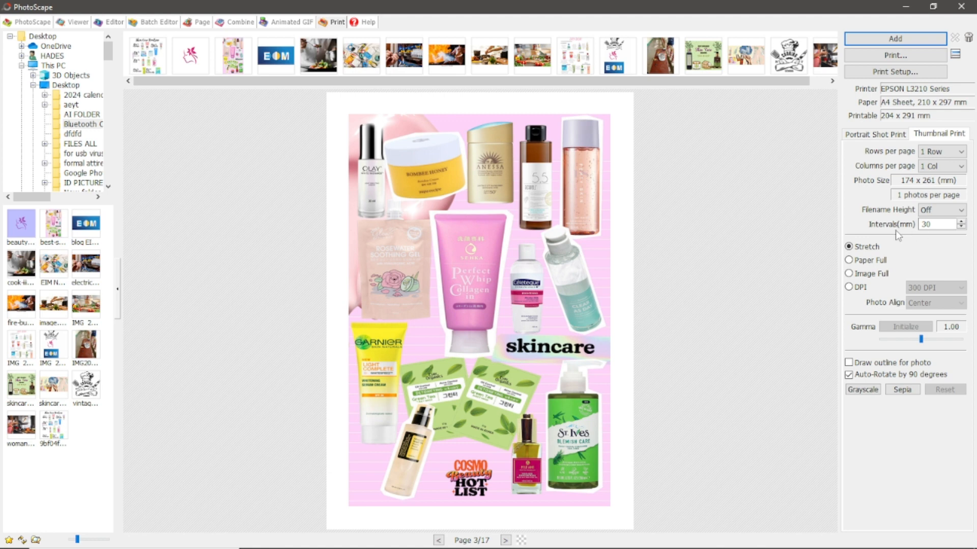
- Increase the page interval around the skincare collage to 38 mm
left_click(960, 223)
left_click(960, 223)
left_click(960, 223)
left_click(960, 223)
left_click(959, 223)
left_click(960, 223)
left_click(961, 223)
left_click(960, 223)
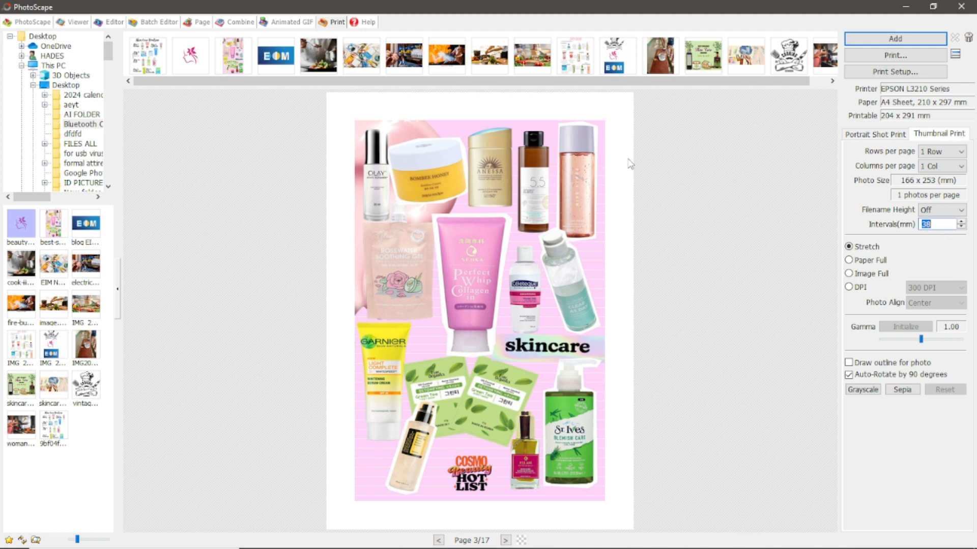
left_click(960, 223)
- Reduce the page interval around the skincare collage to 10 mm
left_click(961, 227)
left_click(961, 227)
left_click(961, 227)
left_click(961, 226)
left_click(961, 227)
left_click(961, 227)
left_click(961, 227)
left_click(961, 227)
left_click(961, 227)
left_click(961, 227)
left_click(961, 227)
left_click(961, 227)
left_click(961, 227)
left_click(961, 227)
left_click(961, 227)
left_click(961, 227)
left_click(961, 227)
left_click(961, 227)
left_click(961, 227)
left_click(961, 227)
left_click(961, 226)
left_click(961, 227)
left_click(961, 227)
left_click(961, 226)
left_click(961, 227)
left_click(961, 227)
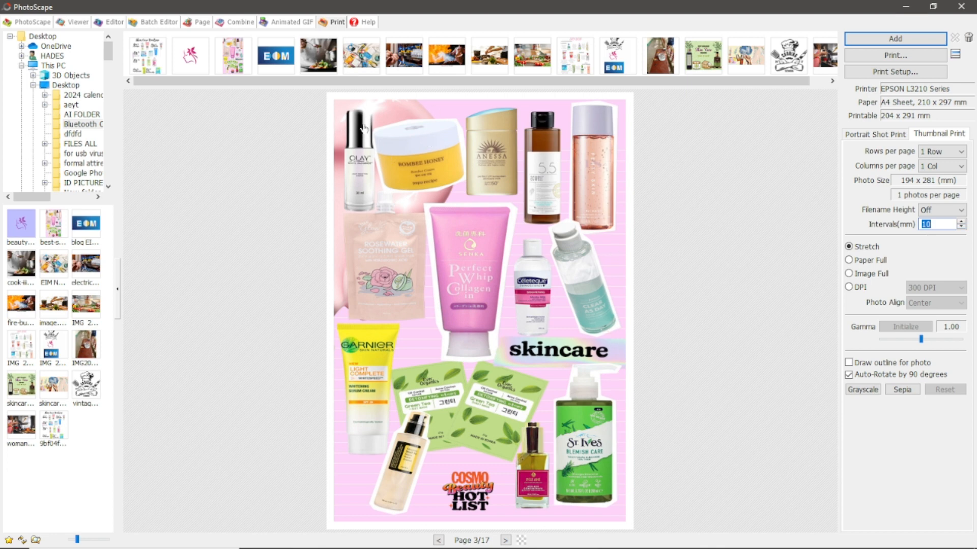
- Adjust the interval in both directions and return it to 30 mm
left_click(961, 222)
left_click(961, 222)
left_click(961, 222)
left_click(961, 222)
left_click(961, 227)
left_click(961, 226)
left_click(961, 227)
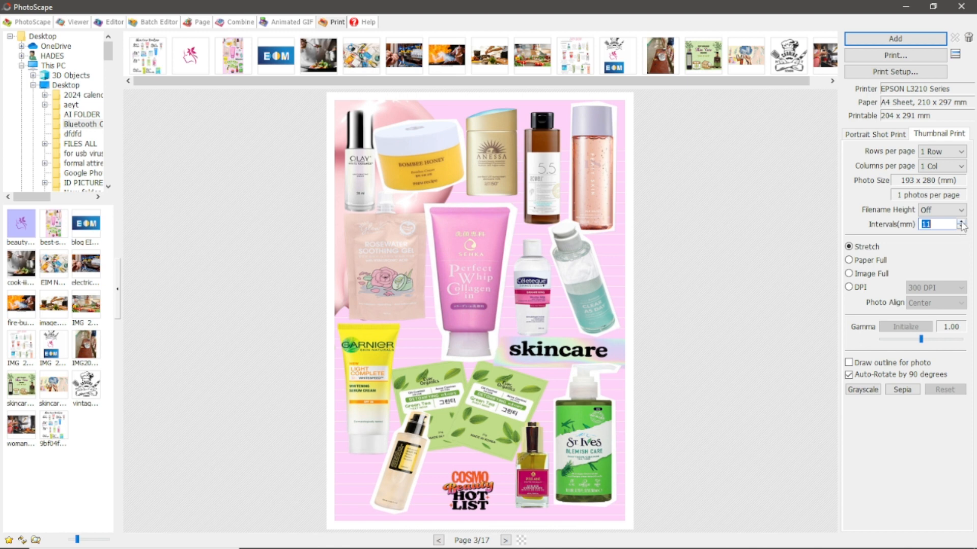
left_click(961, 222)
left_click(961, 222)
left_click(961, 222)
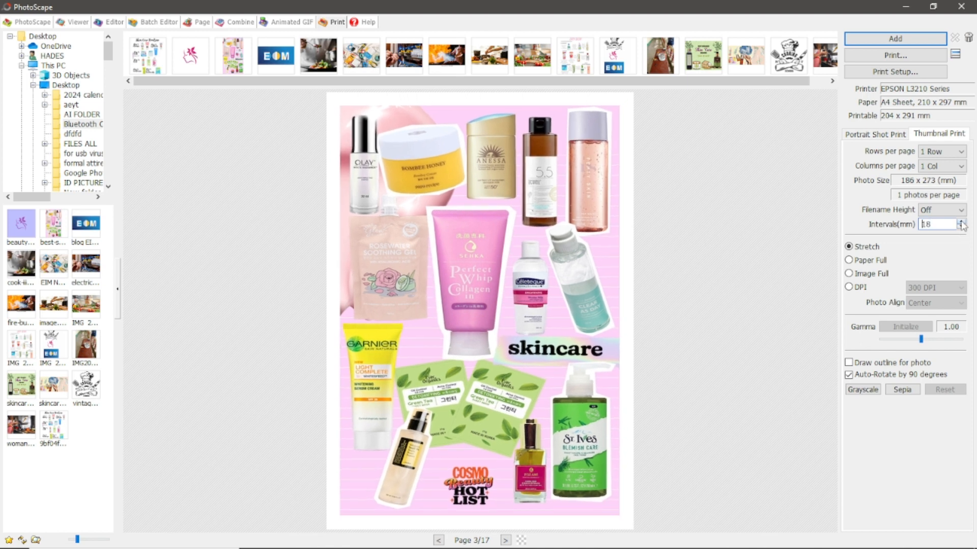
left_click(961, 222)
left_click(961, 222)
left_click(961, 222)
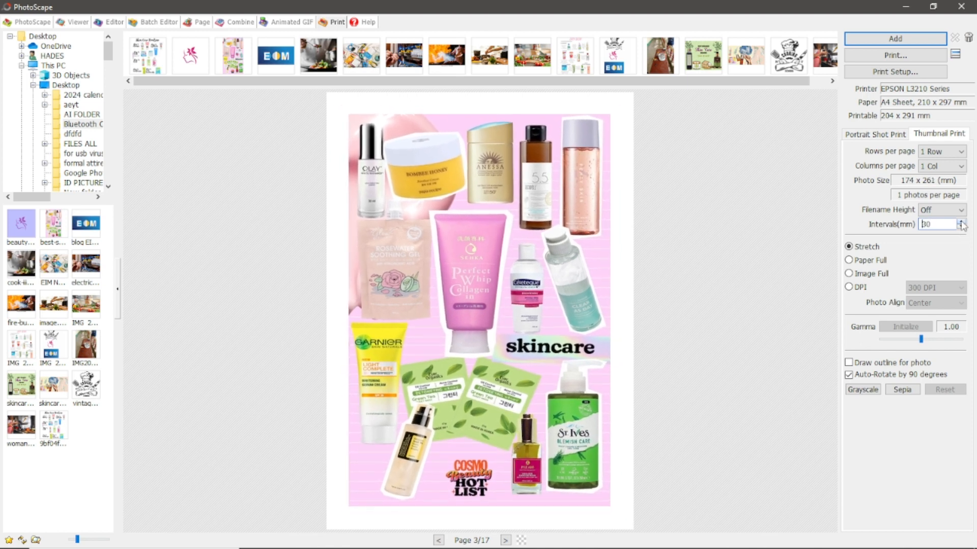
left_click(961, 227)
left_click(961, 227)
left_click(919, 233)
- Try the Paper Full, Image Full and DPI fitting modes on the skincare collage, view the DPI values, and return to Stretch
left_click(852, 262)
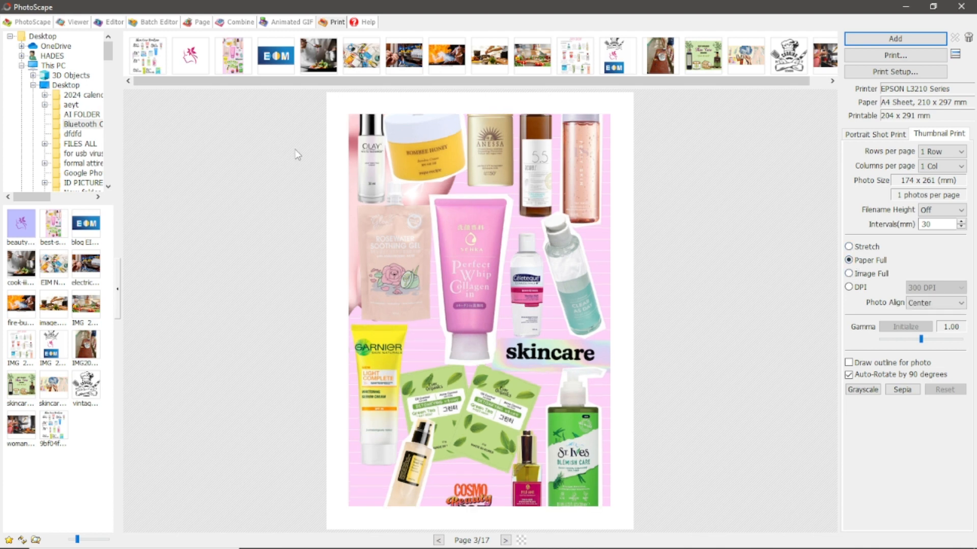
left_click(848, 247)
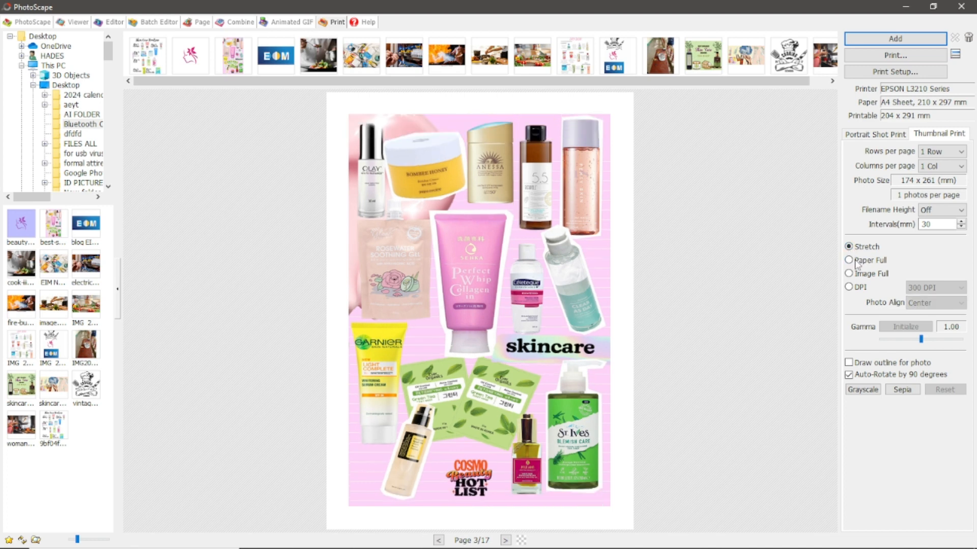
left_click(850, 260)
left_click(855, 278)
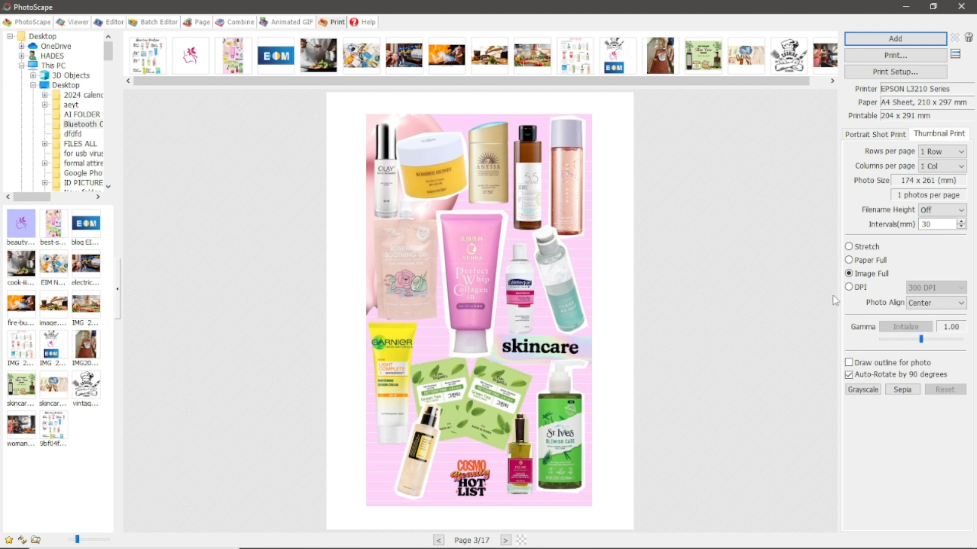
left_click(856, 288)
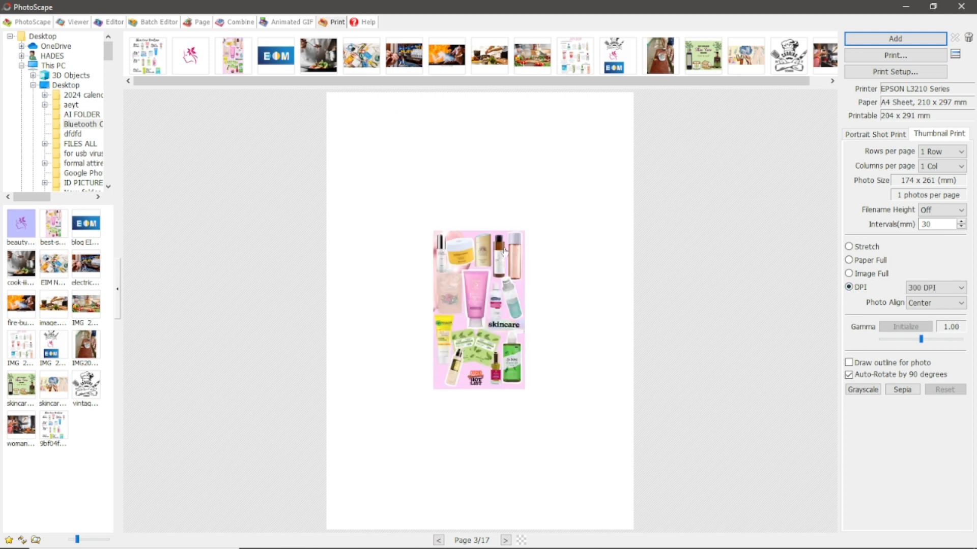
left_click(941, 288)
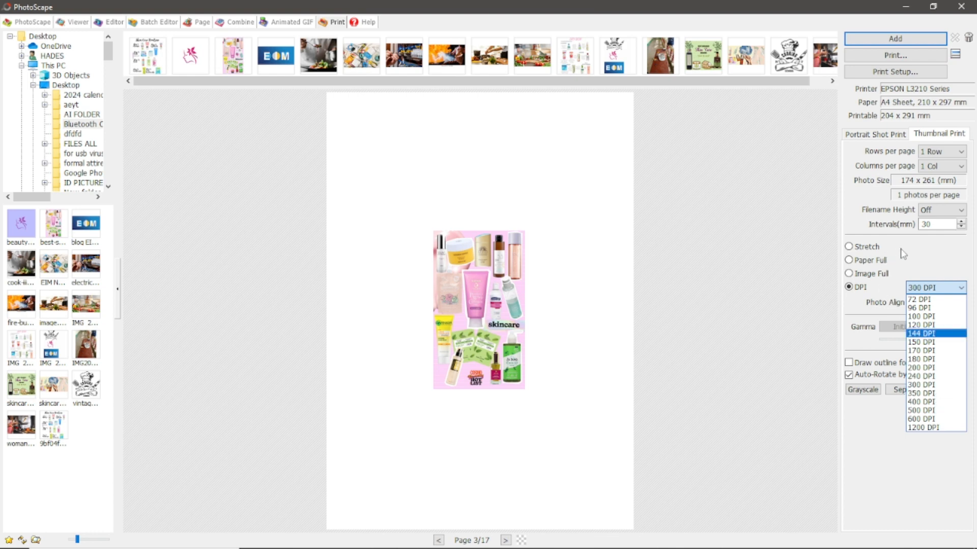
left_click(848, 247)
left_click(849, 247)
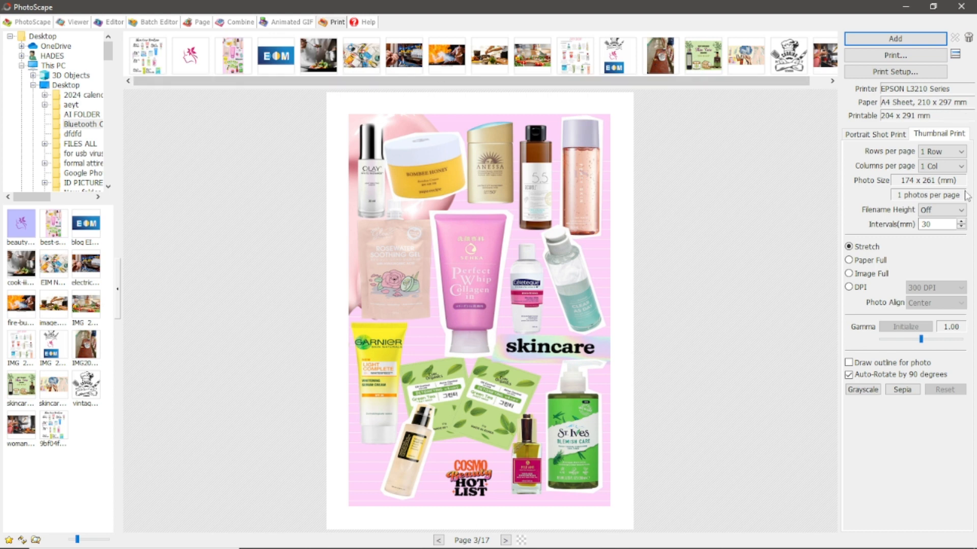
- Open the print setup and view the available printers, keeping EPSON L3210 Series selected
left_click(908, 73)
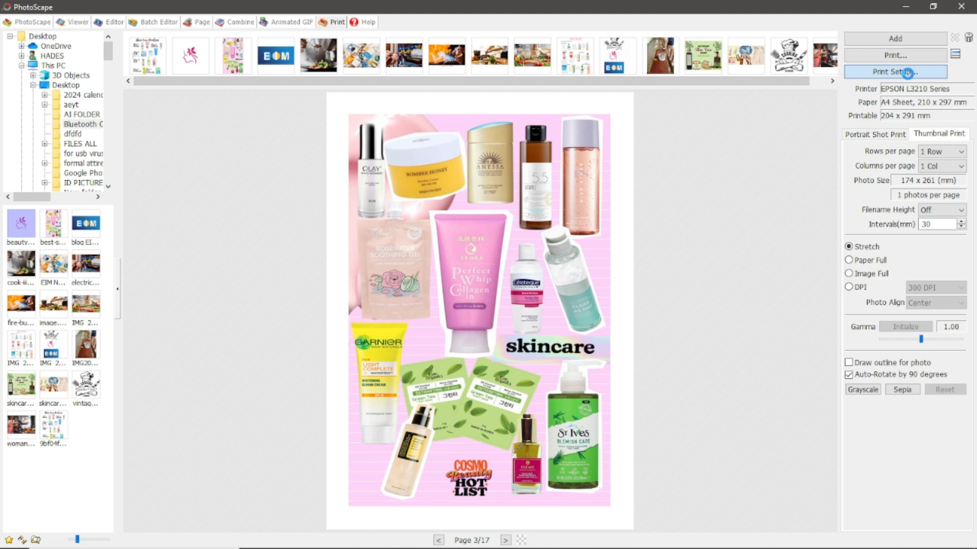
left_click(907, 73)
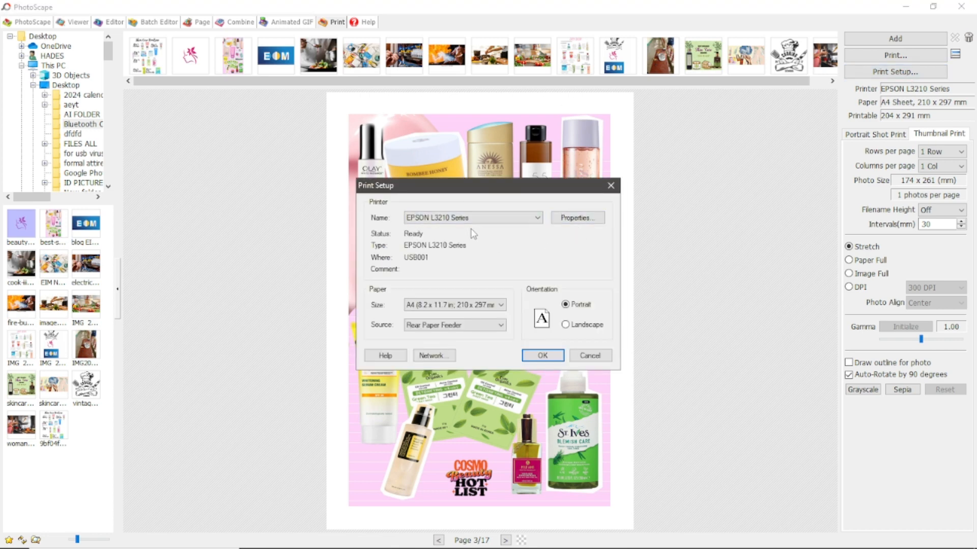
left_click(529, 220)
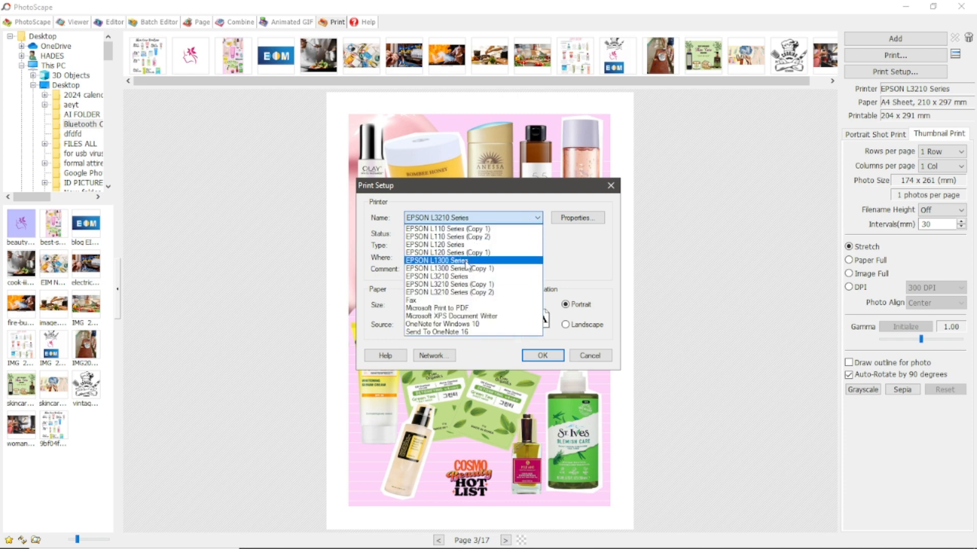
left_click(507, 219)
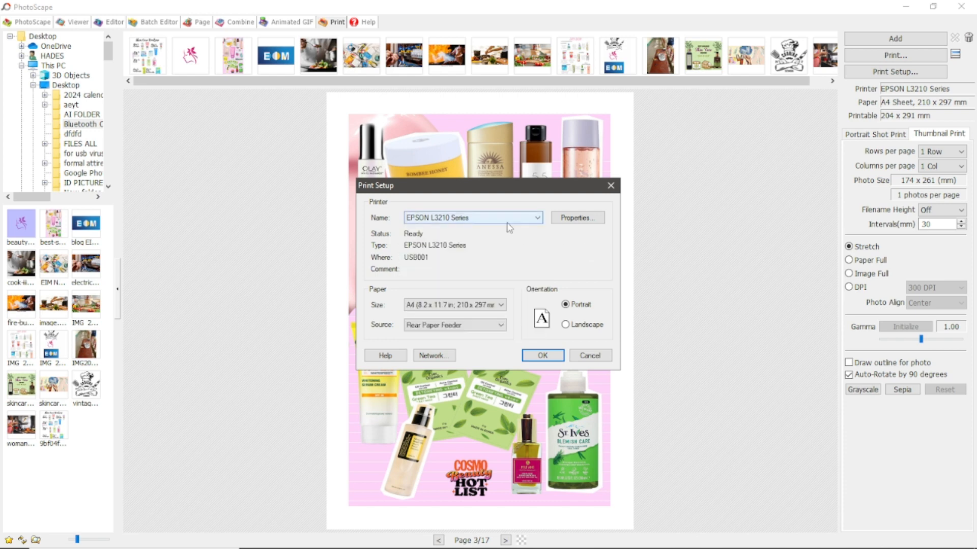
- Open the EPSON L3210 Series properties, review the print quality options, and accept them with Standard quality
left_click(585, 219)
left_click(587, 223)
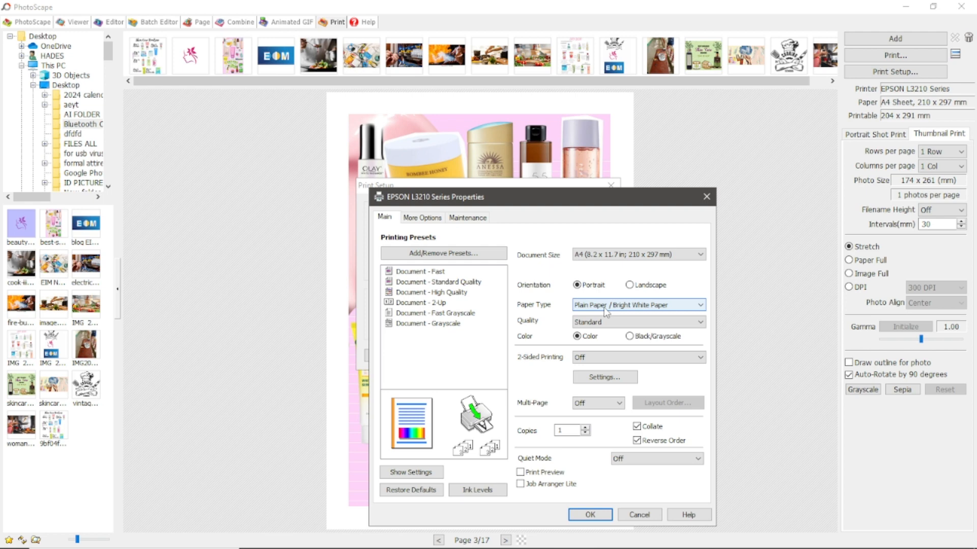
left_click(608, 322)
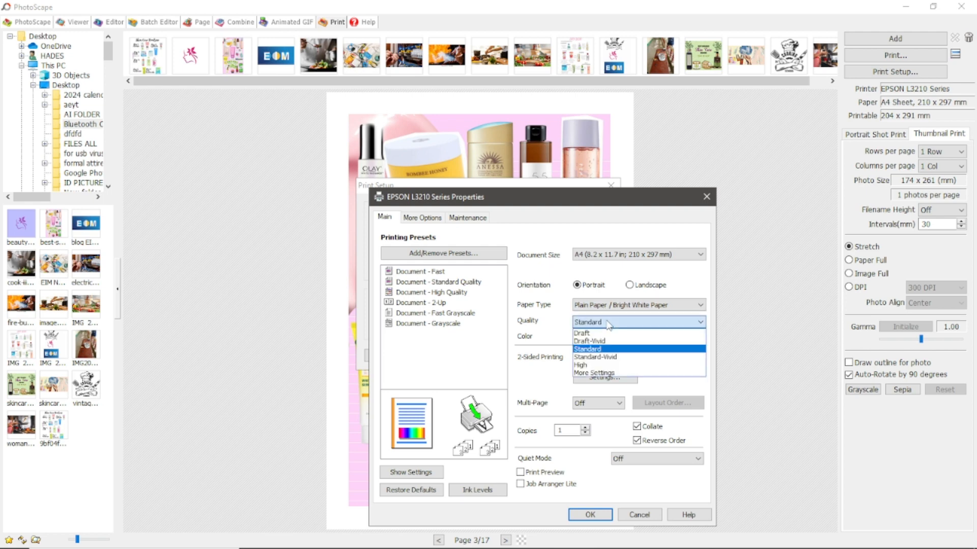
left_click(609, 323)
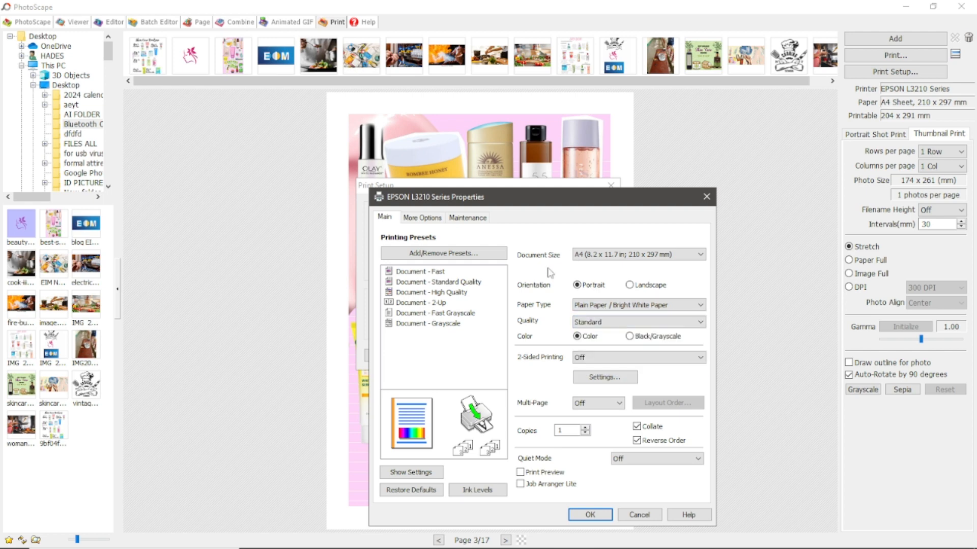
left_click(593, 514)
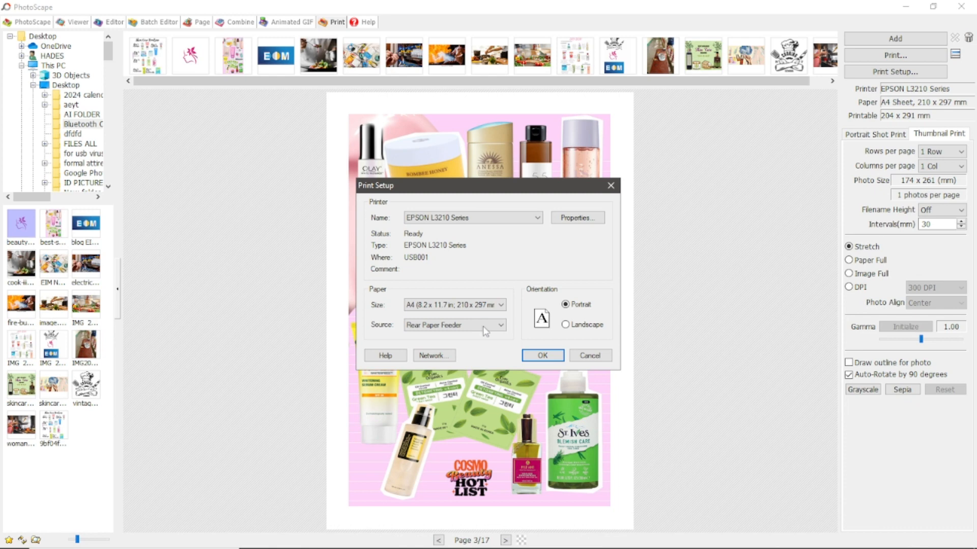
- View the available paper sizes and accept the print setup with A4 portrait paper
left_click(484, 306)
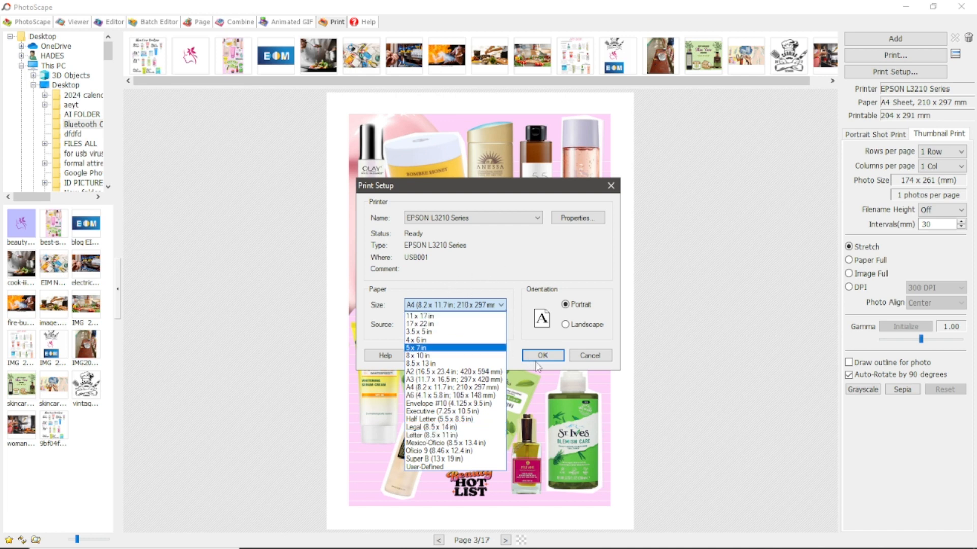
left_click(554, 358)
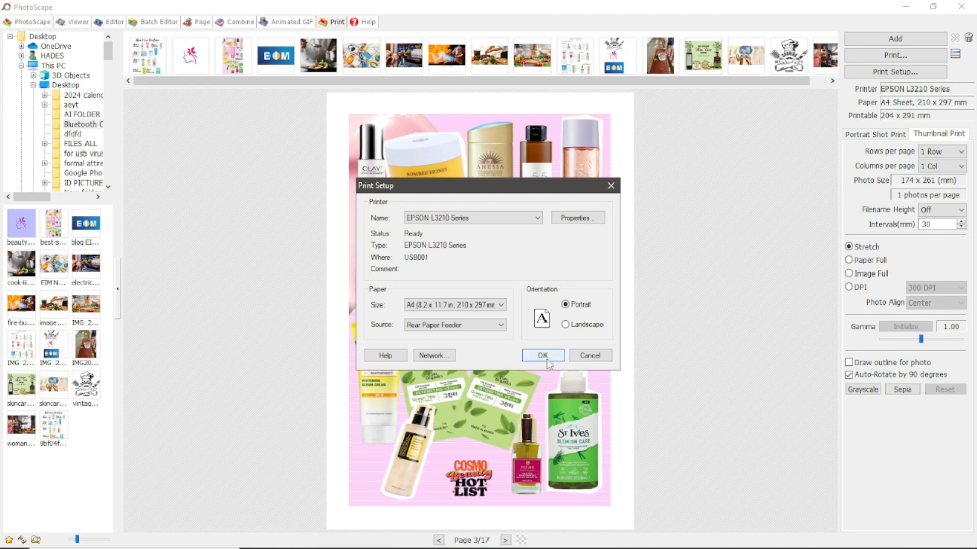
left_click(547, 358)
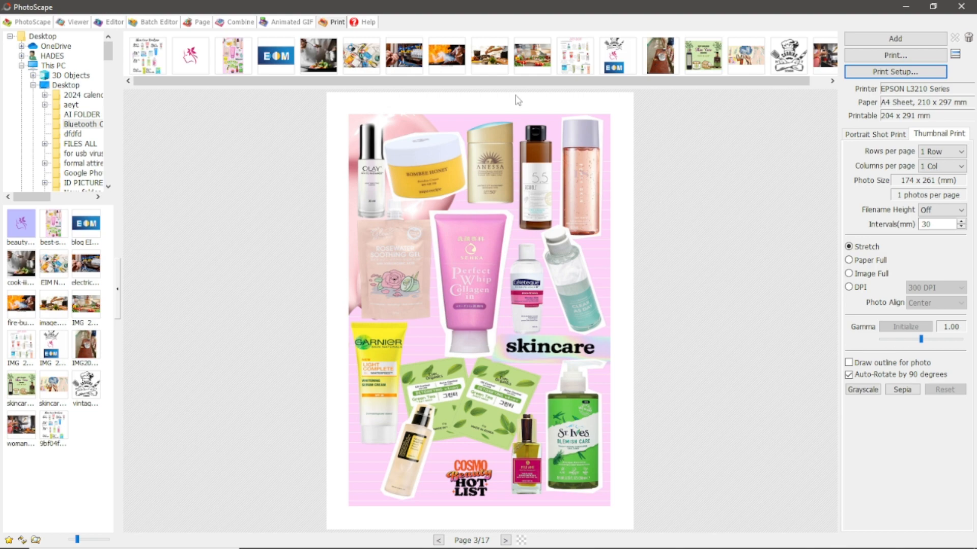
- Check several pages with the final layout settings, including the fire cooking, Dry Skin and organic skin care pictures, ending on the skincare collage
left_click(504, 59)
left_click(527, 59)
left_click(451, 58)
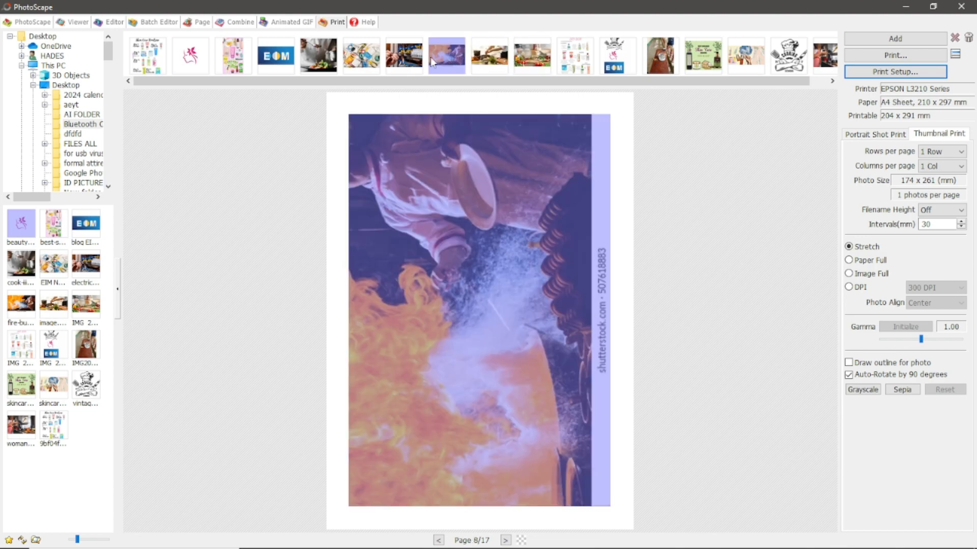
left_click(394, 57)
left_click(540, 56)
left_click(591, 60)
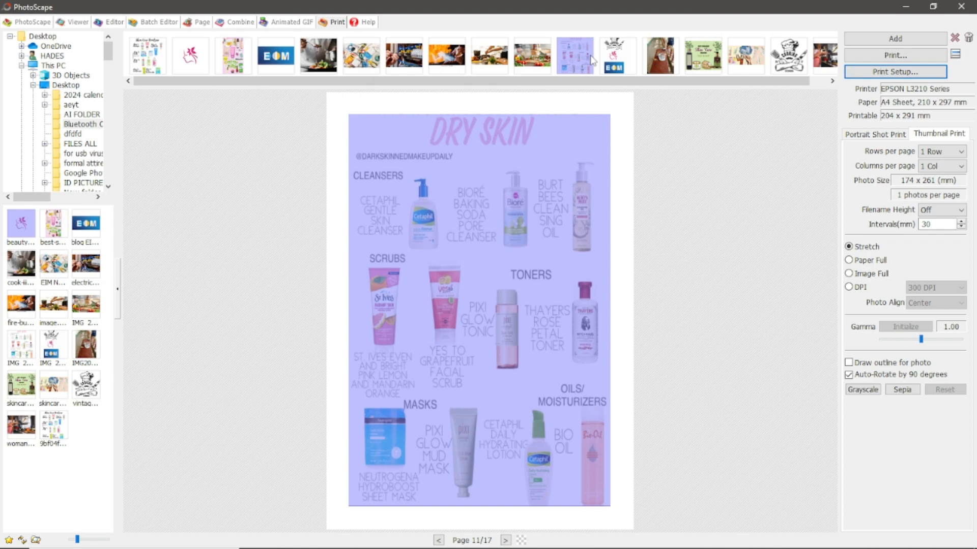
left_click(734, 207)
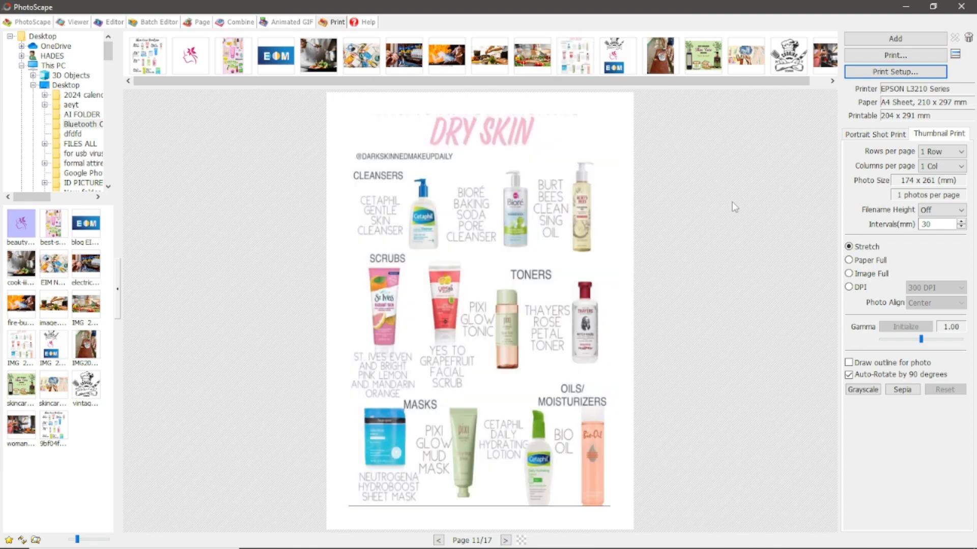
left_click(714, 68)
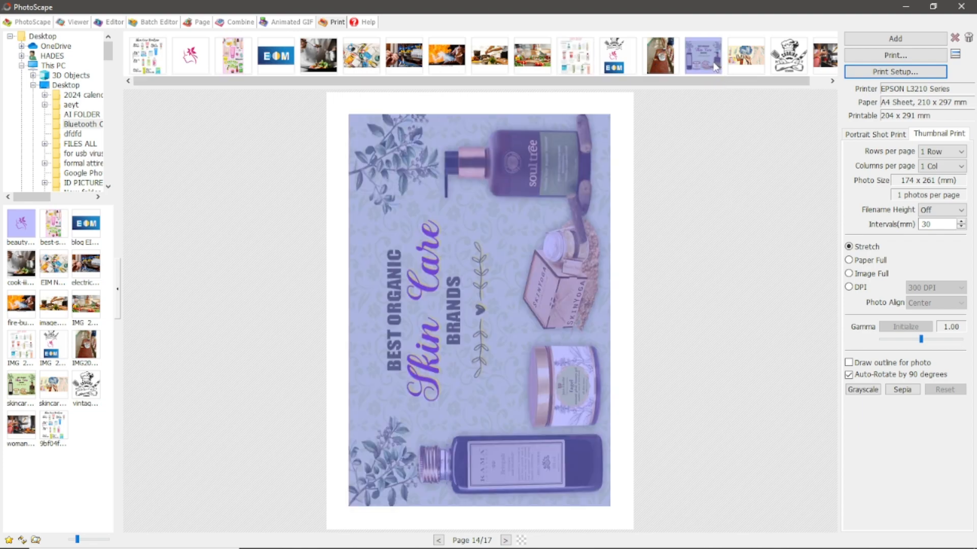
left_click(750, 141)
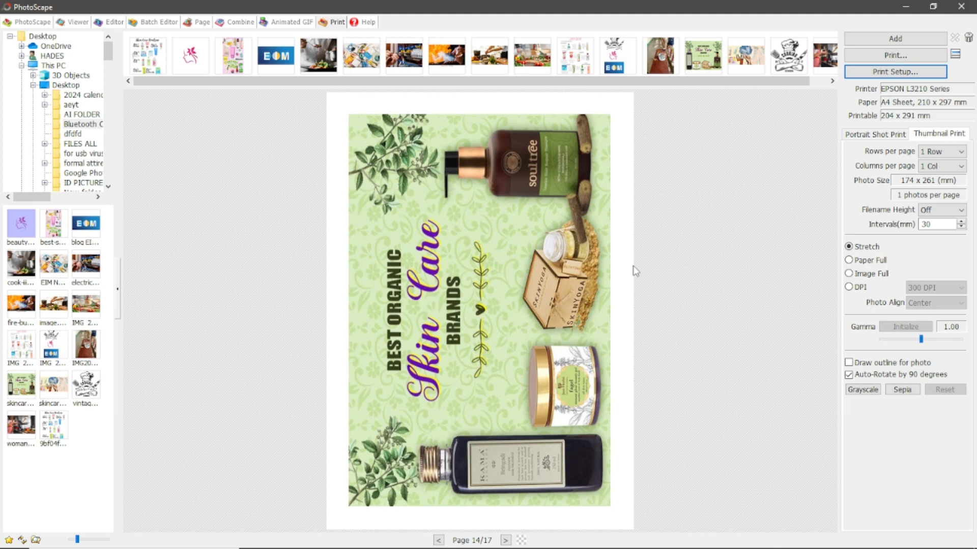
left_click(233, 49)
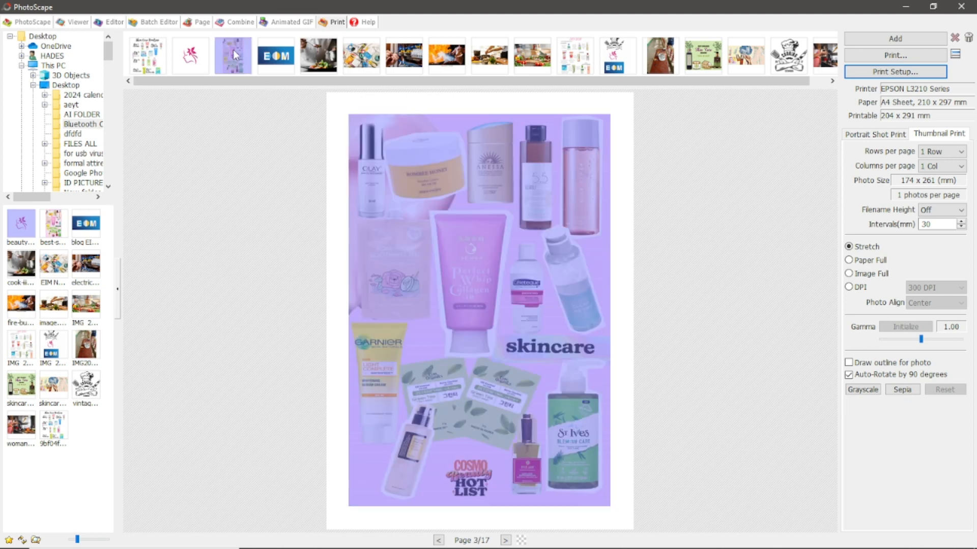
- Review several A4 page previews, including the Skin Care Routine, skincare collage, Cooking School logo and woman-in-kitchen pictures
left_click(650, 213)
left_click(156, 63)
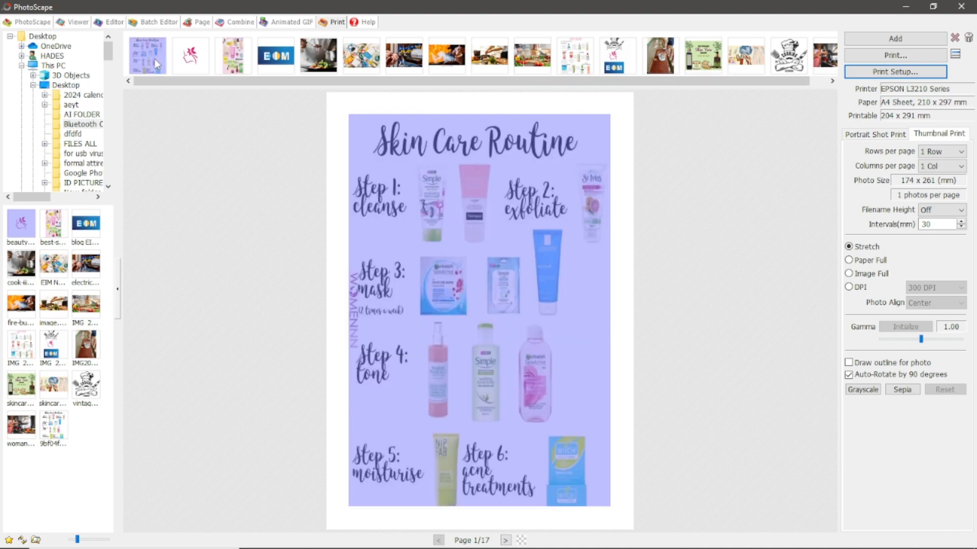
left_click(705, 202)
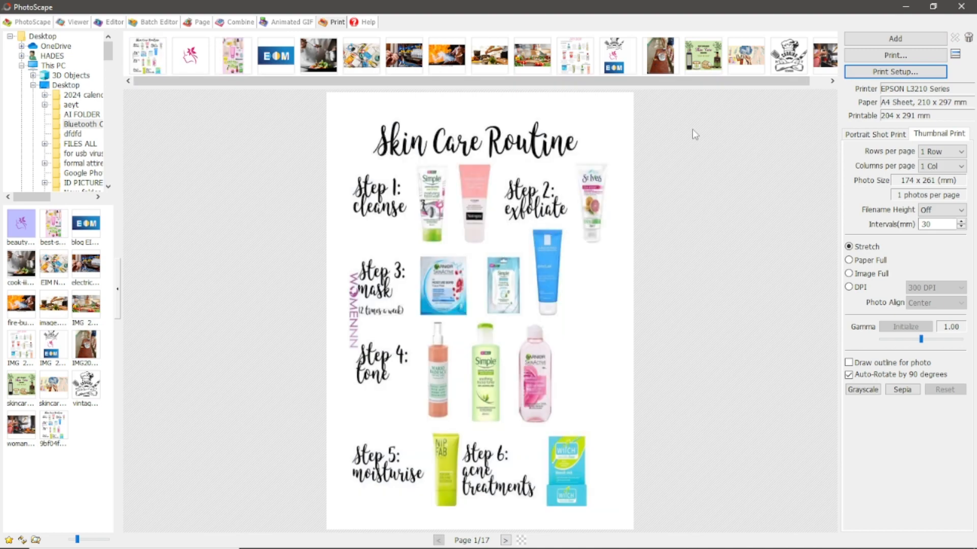
left_click(237, 54)
left_click(622, 170)
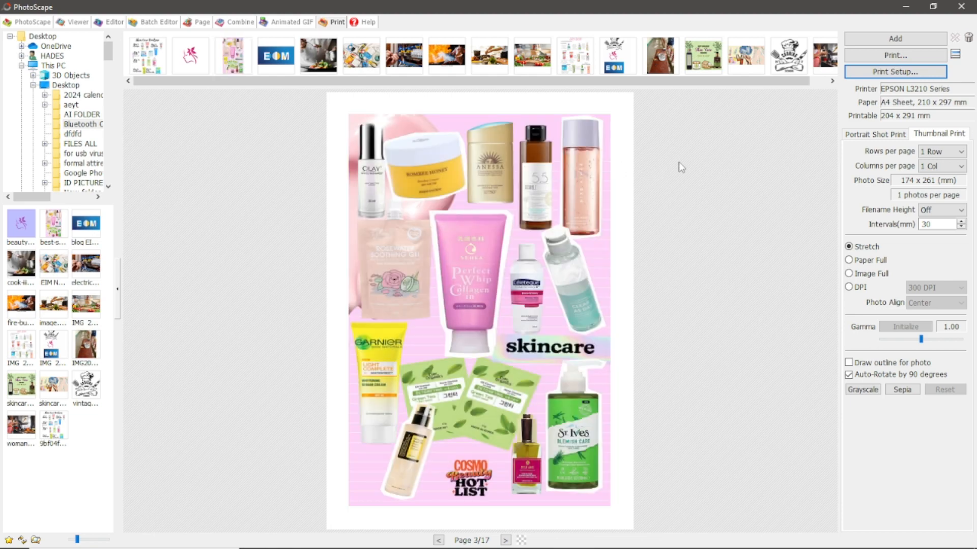
left_click(787, 72)
left_click(766, 109)
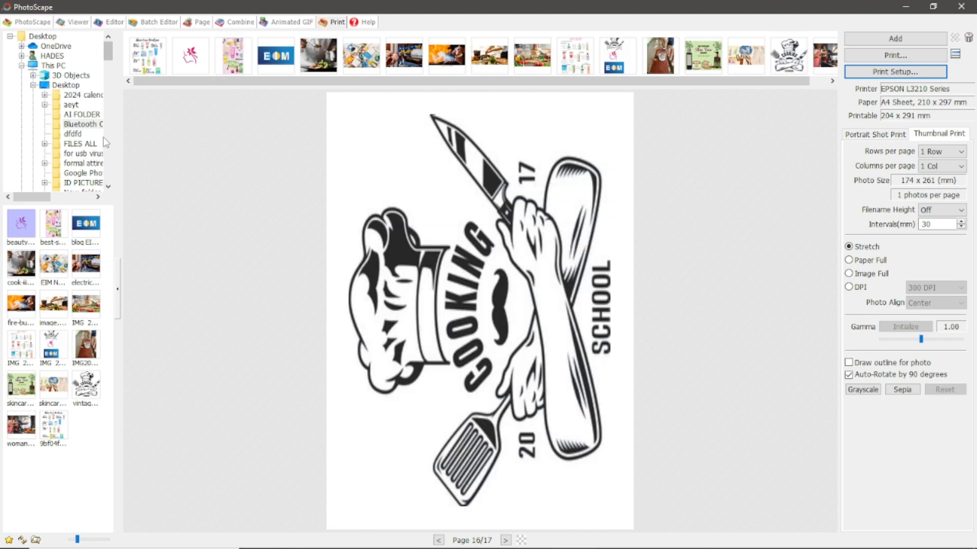
left_click(825, 60)
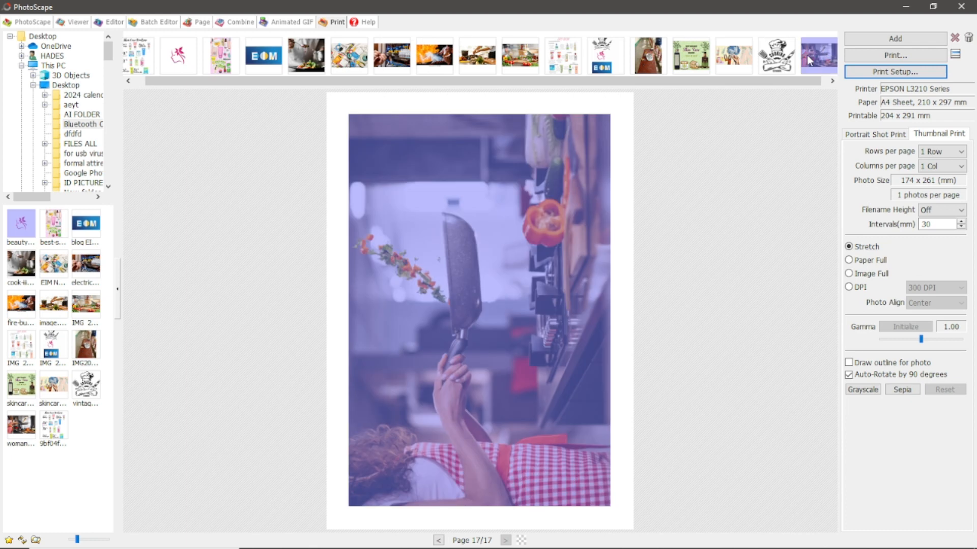
left_click(666, 208)
left_click_drag(761, 82, 791, 86)
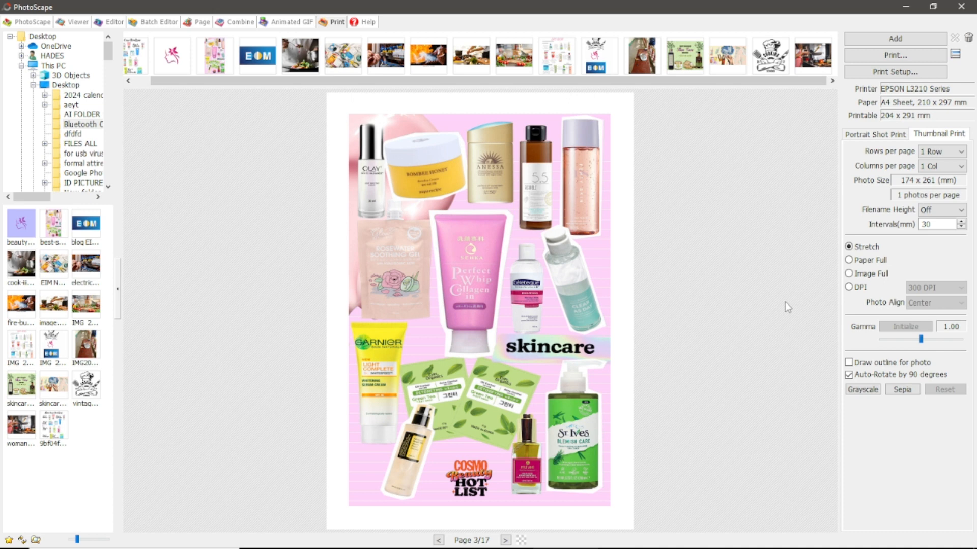
- Switch to Portrait Shot Print in portrait orientation and set the photo size to Wallet (5.6 x 8.6 cm)
left_click(886, 137)
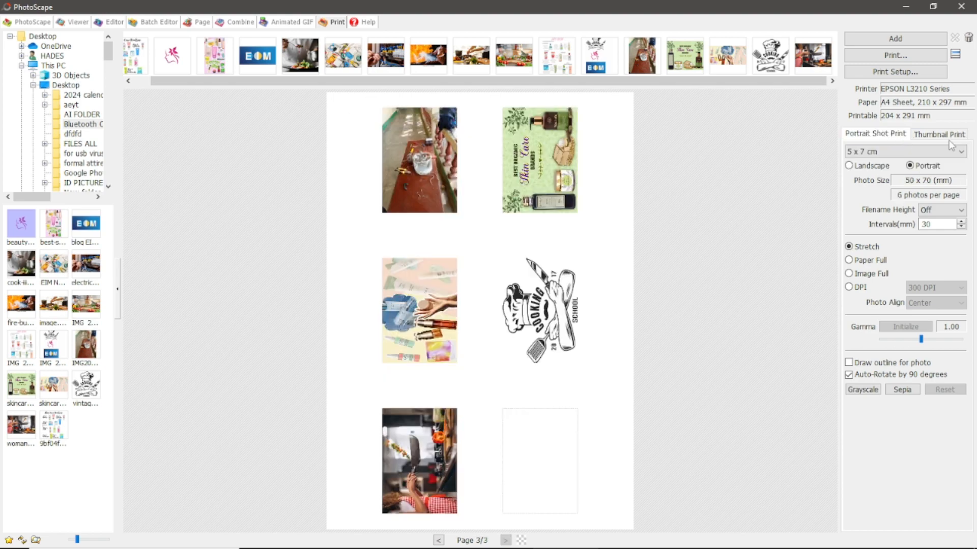
left_click(949, 136)
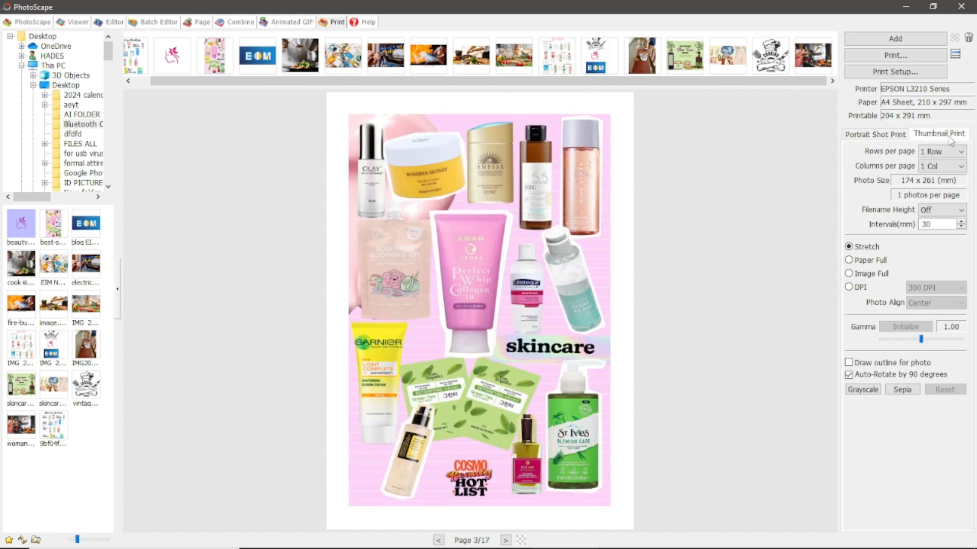
left_click(870, 138)
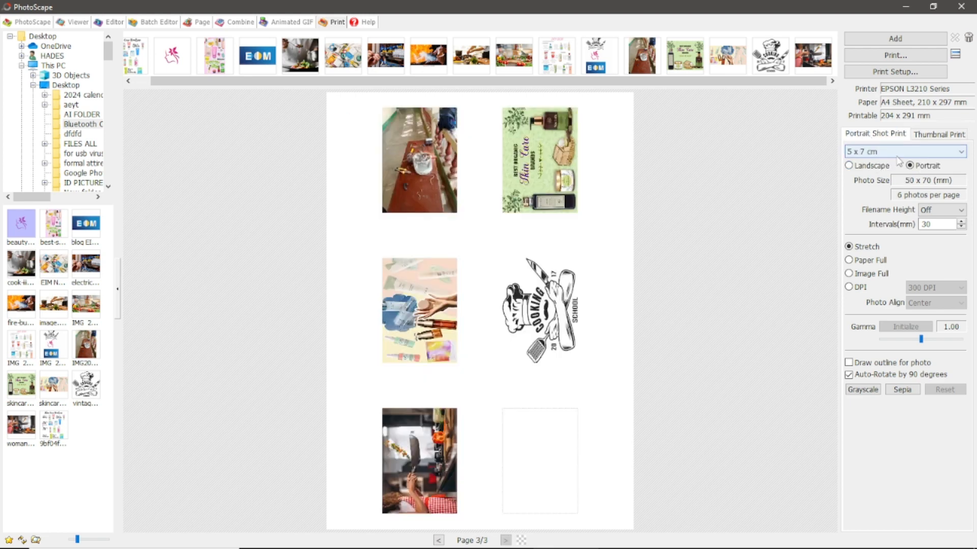
left_click(867, 168)
left_click(911, 167)
left_click(891, 153)
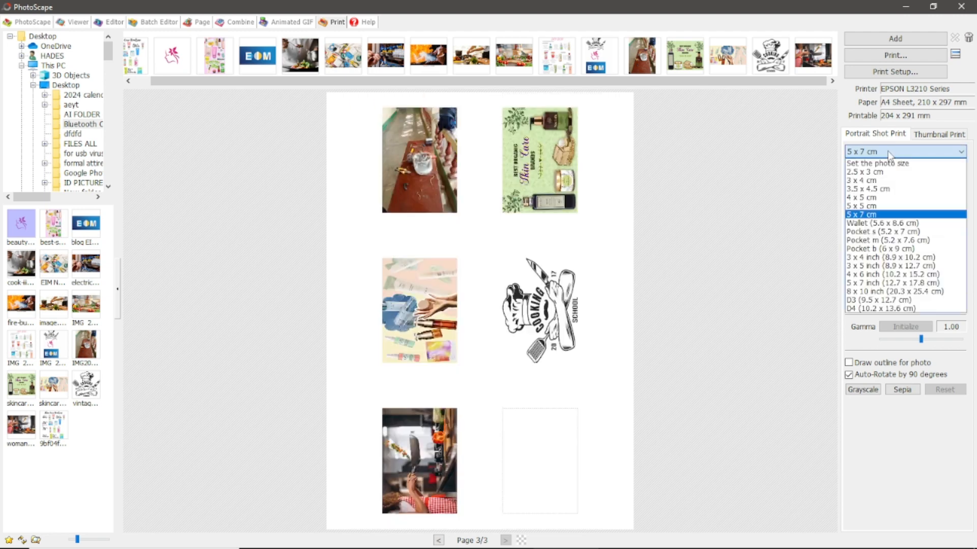
left_click(888, 224)
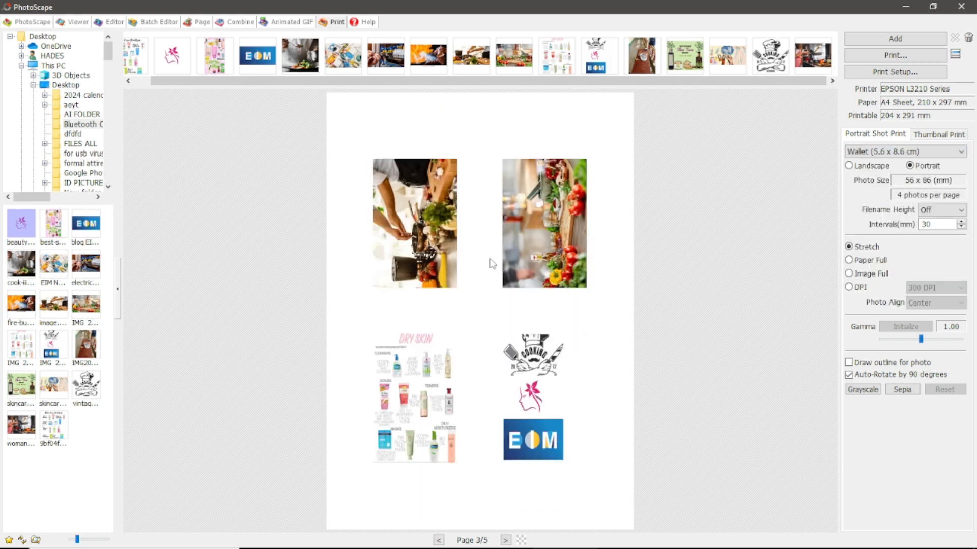
- Try wider and narrower intervals between the wallet-size photos, such as 34 and 25 mm, and return the interval to 30 mm
left_click(961, 228)
left_click(961, 228)
left_click(961, 222)
left_click(961, 221)
left_click(961, 222)
left_click(961, 223)
left_click(961, 223)
left_click(961, 222)
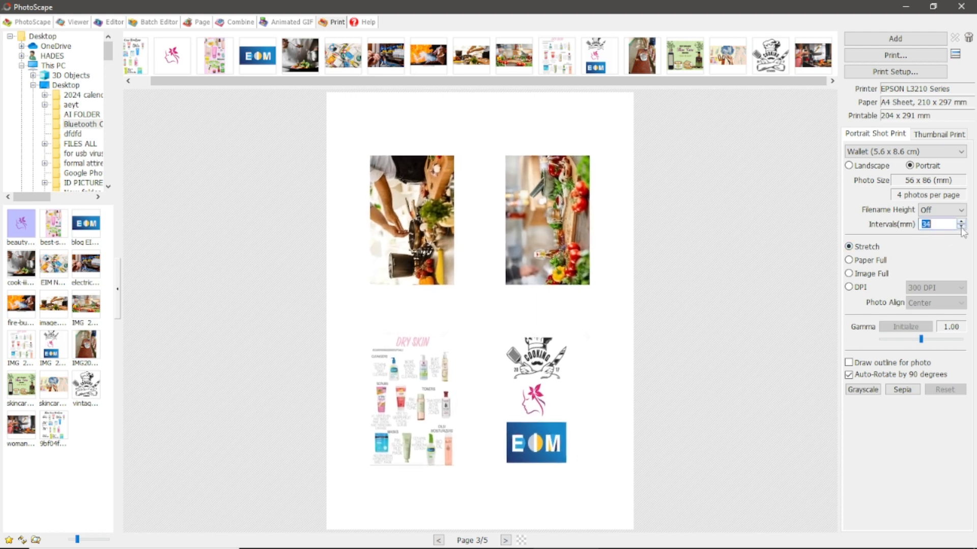
left_click(961, 227)
left_click(961, 227)
left_click(961, 228)
left_click(961, 228)
left_click(961, 222)
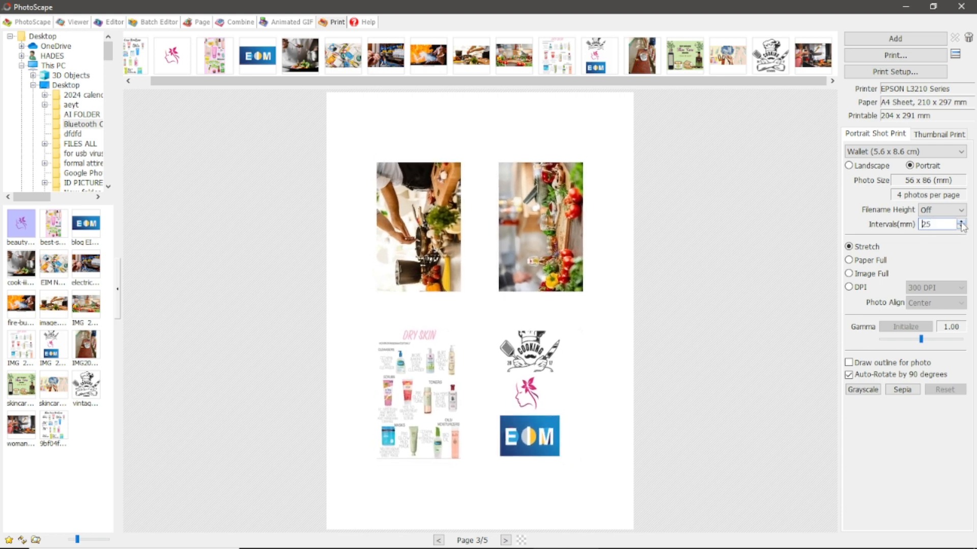
left_click(961, 228)
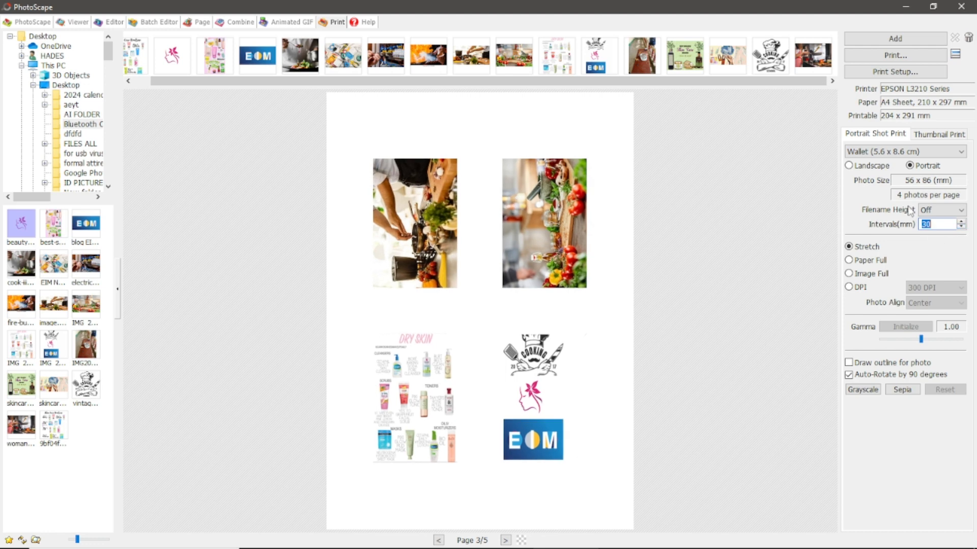
- Set the photo size to 5 x 5 cm and reduce the interval between photos to 6 mm
left_click(878, 153)
left_click(878, 206)
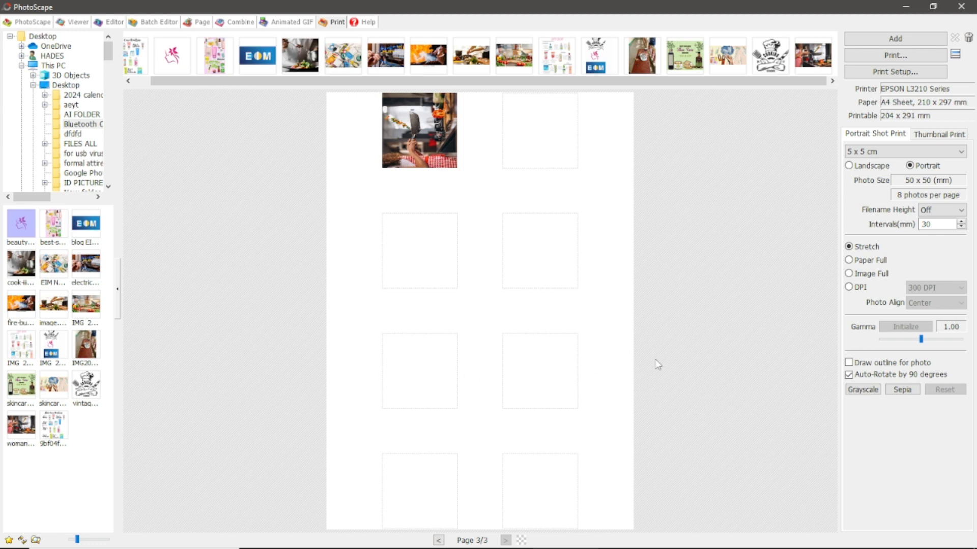
left_click(961, 227)
left_click(960, 228)
left_click(961, 227)
left_click(961, 227)
left_click(961, 227)
left_click(961, 228)
left_click(961, 228)
left_click(961, 227)
left_click(961, 227)
left_click(960, 227)
left_click(961, 227)
left_click(960, 226)
left_click(961, 227)
left_click(961, 227)
left_click(961, 227)
left_click(961, 227)
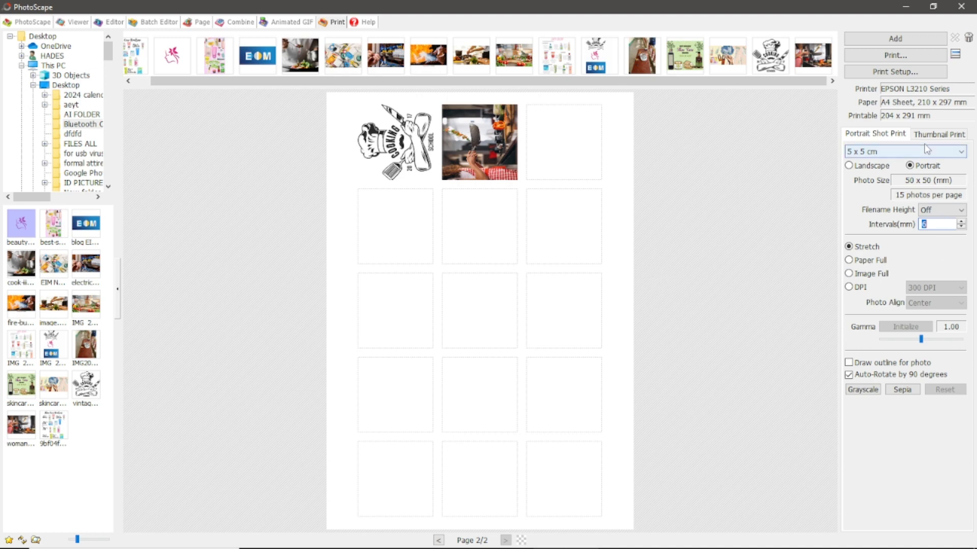
- Set the photo size to 4 x 6 inch and select the pink logo picture to check its print area
left_click(893, 155)
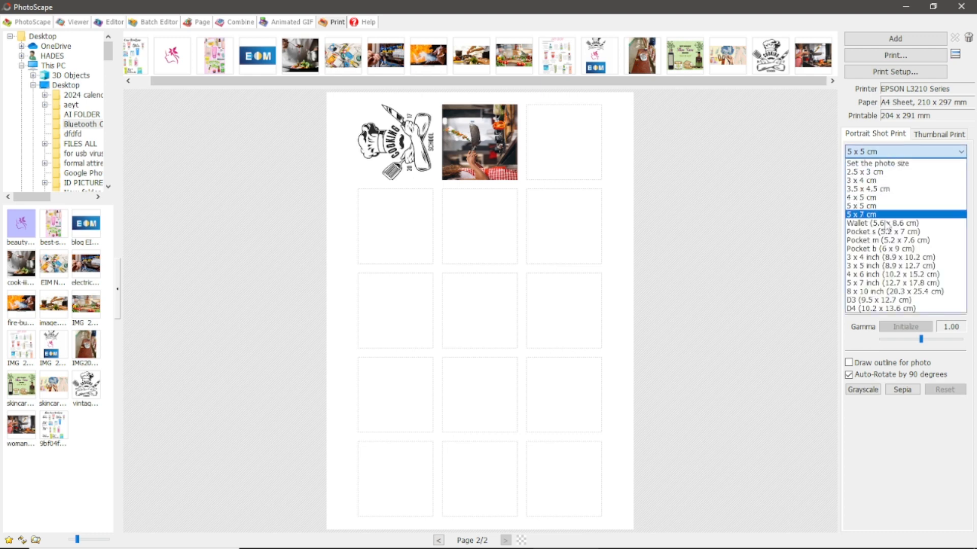
left_click(887, 274)
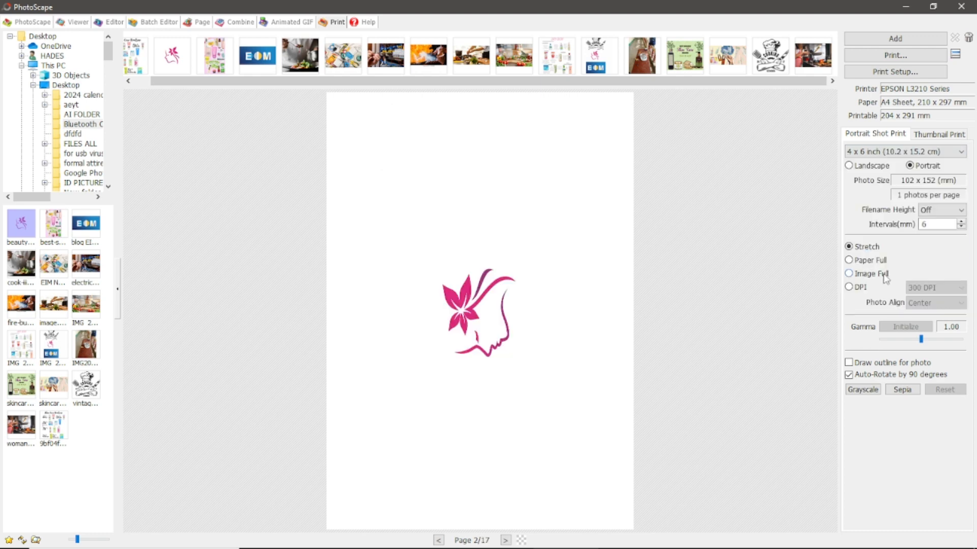
left_click(467, 321)
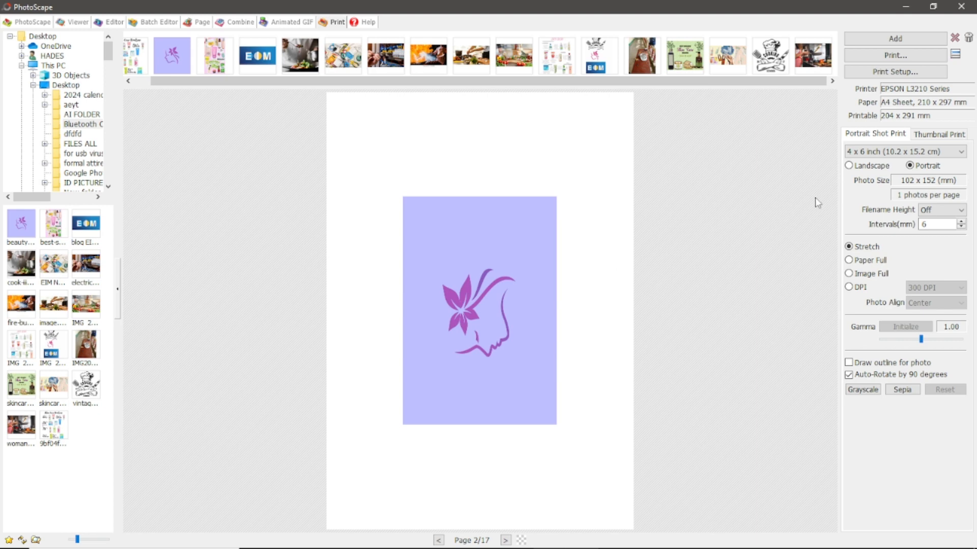
- Set the photo size to 3 x 4 inch and the interval between photos to 2 mm
left_click(895, 152)
left_click(875, 259)
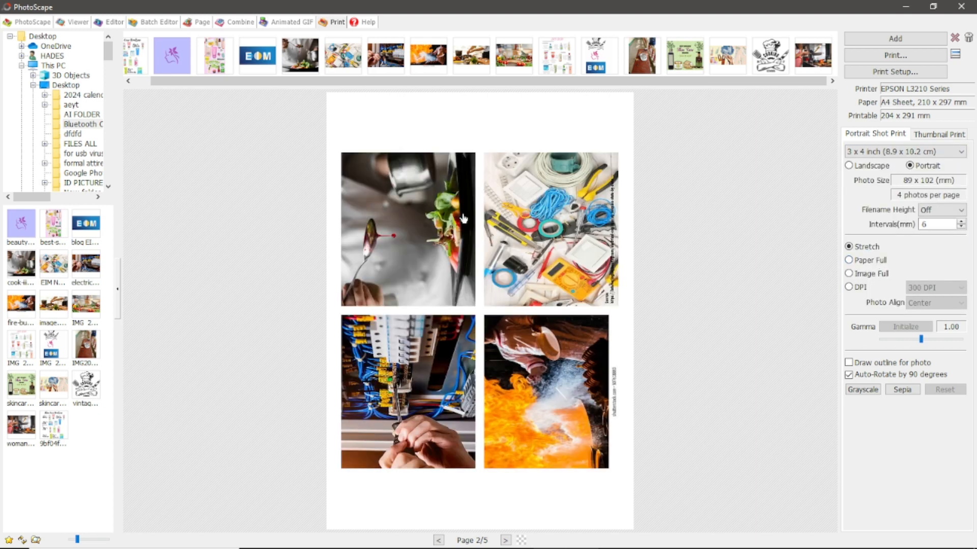
left_click(961, 227)
left_click(961, 227)
left_click(961, 227)
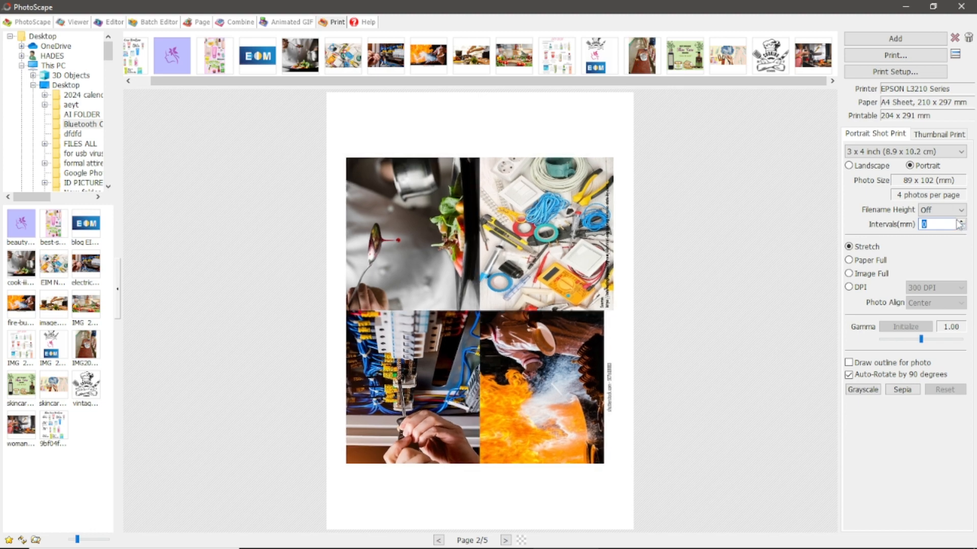
left_click(960, 223)
left_click(961, 222)
- Compare the Paper Full, Image Full and Stretch fitting modes on the 3 x 4 inch photos, ending on Paper Full
left_click(863, 262)
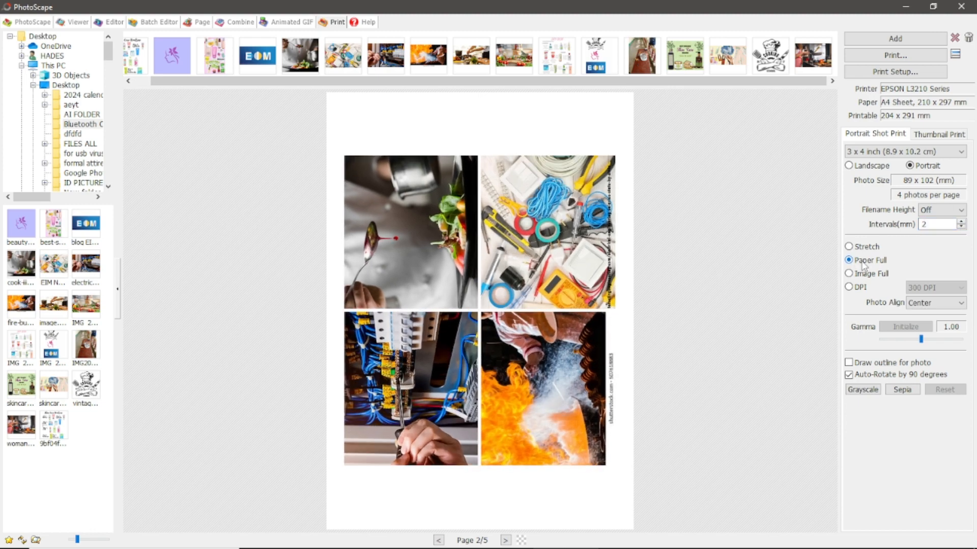
left_click(860, 273)
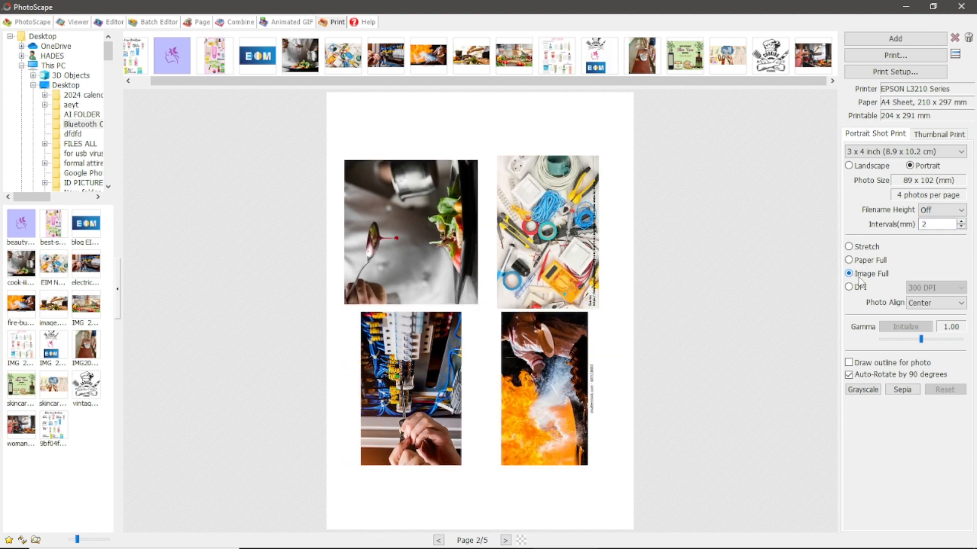
left_click(858, 261)
left_click(858, 248)
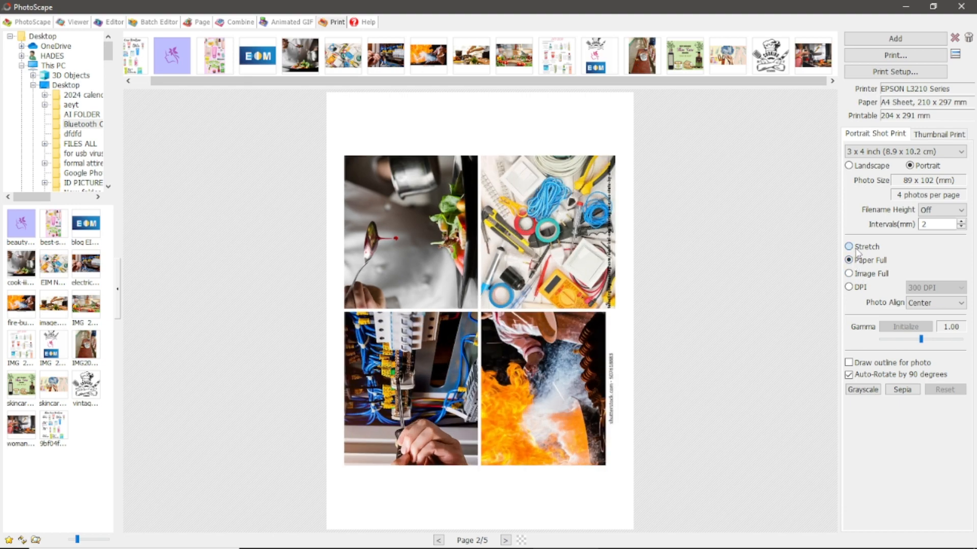
left_click(858, 262)
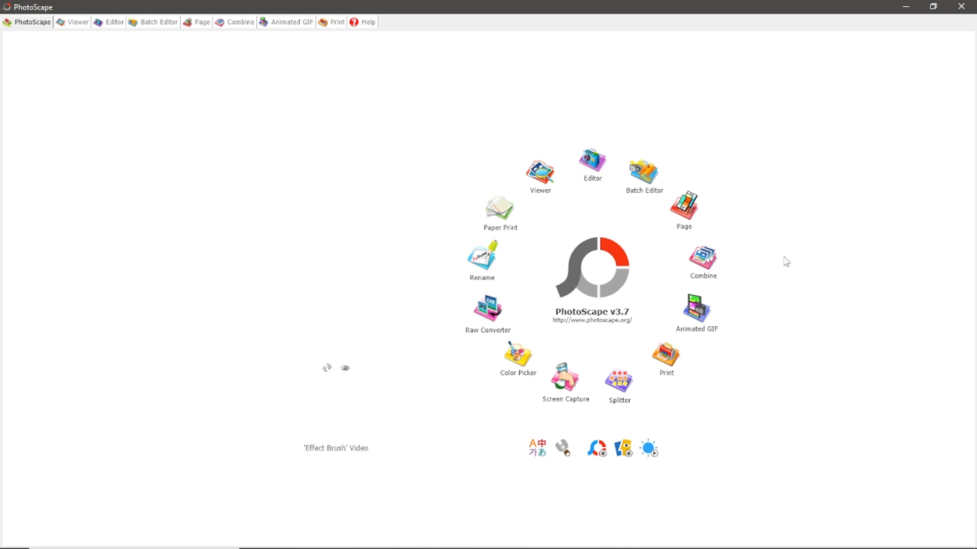
- View the Splitter tool and close it, and open Paper Print to examine the lined sheet
left_click(624, 385)
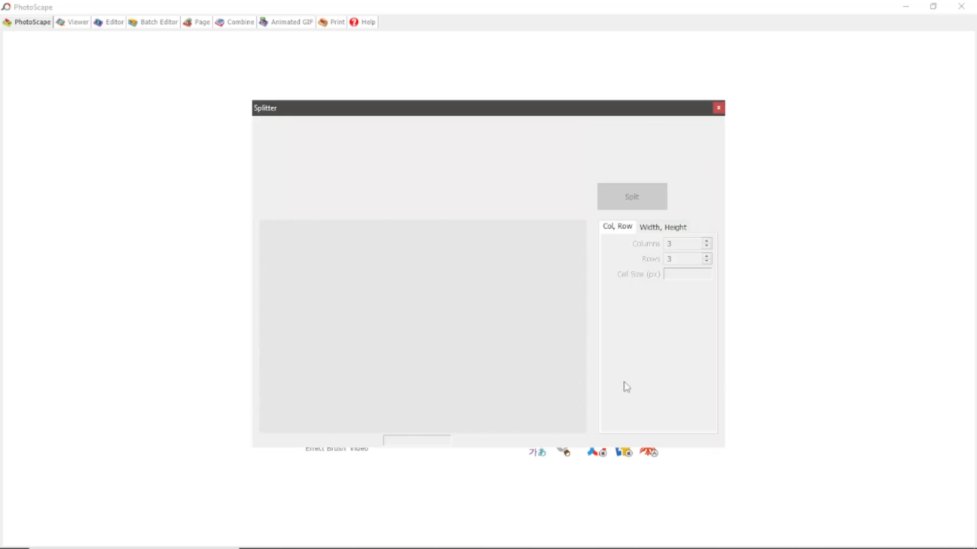
left_click(718, 108)
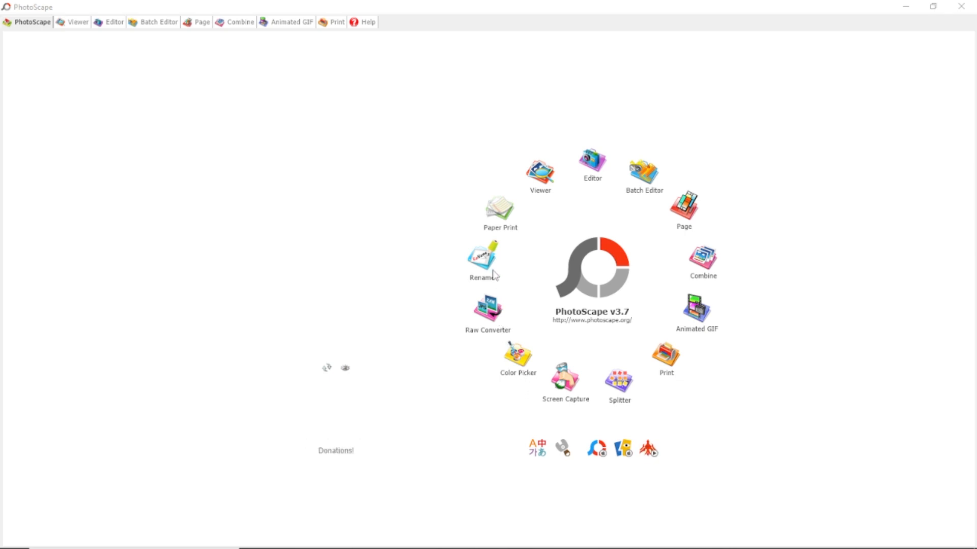
left_click(505, 222)
left_click(504, 223)
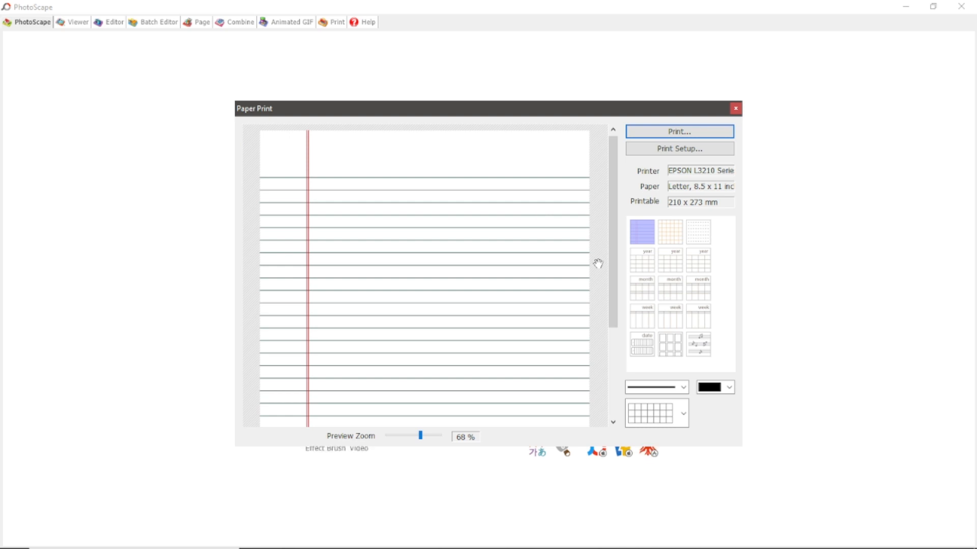
scroll(595, 303, "down", 3)
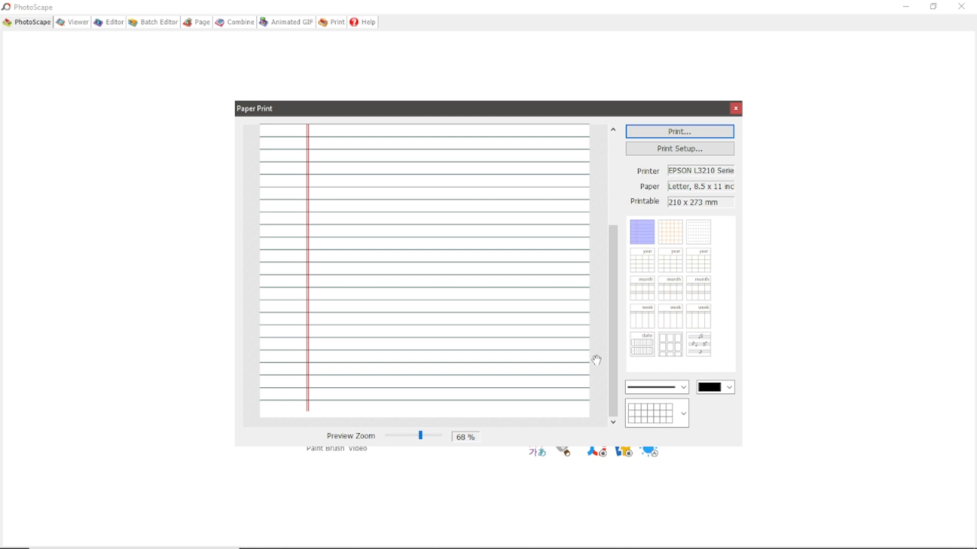
- Change the lined paper's rules to the short-dashed line style and review the sheet from bottom to top
left_click(683, 387)
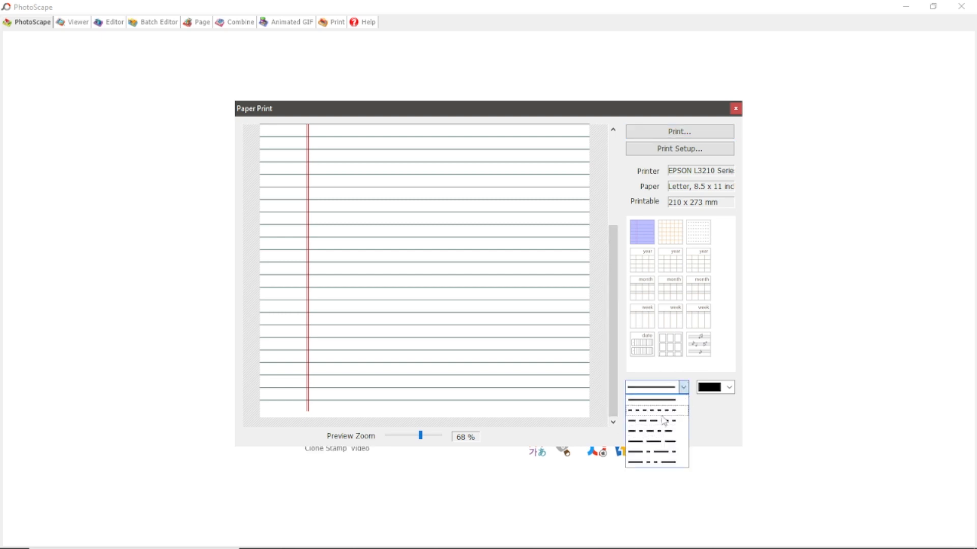
left_click(674, 410)
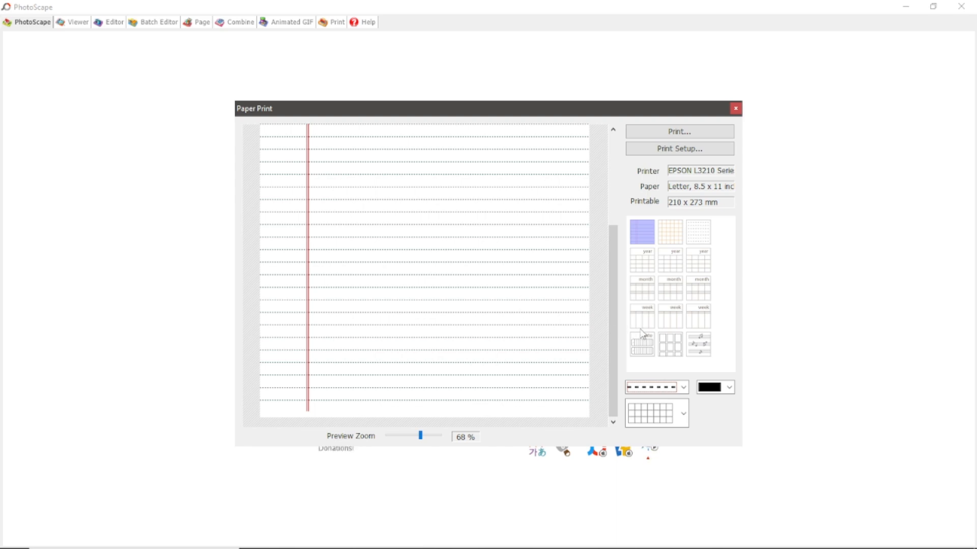
scroll(552, 307, "up", 1)
scroll(552, 307, "up", 2)
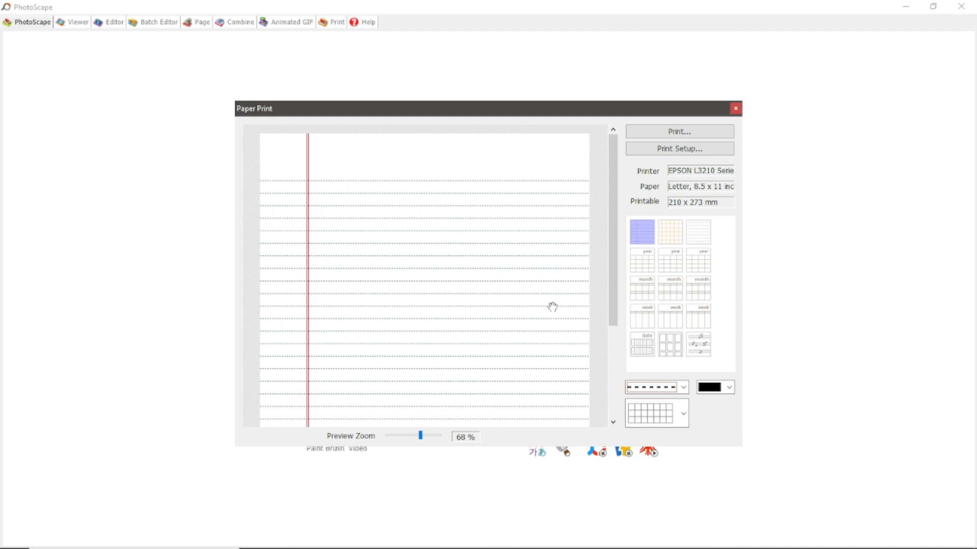
- Close Paper Print and reopen the Print tool with the loaded pictures
left_click(735, 109)
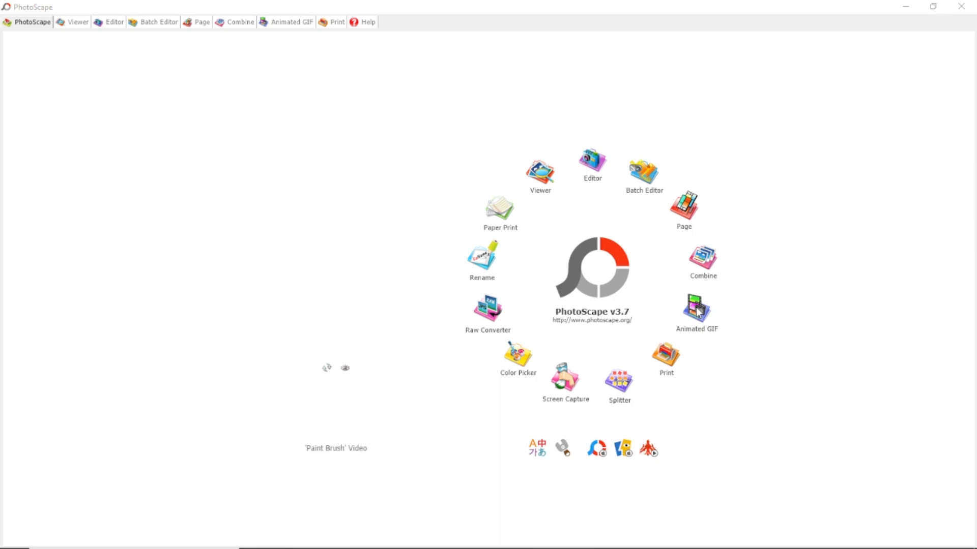
left_click(674, 363)
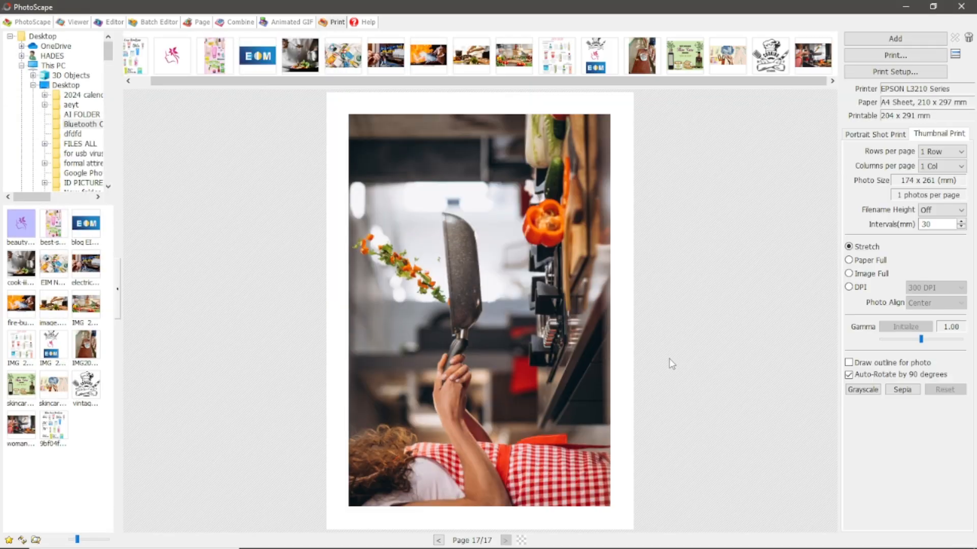